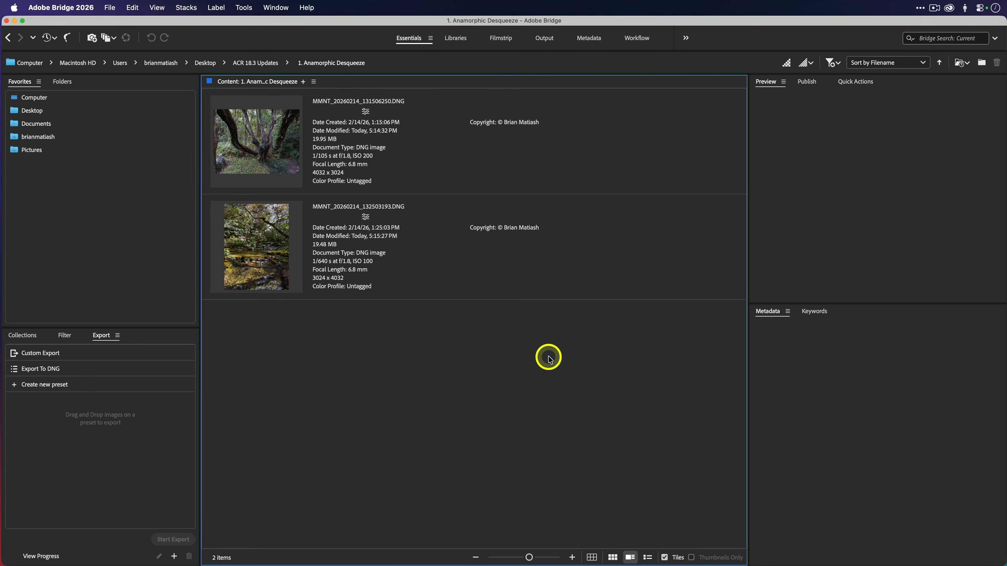
Open the tree photo MMNT_20260214_131506250.DNG in Camera Raw
key("super+Tab")
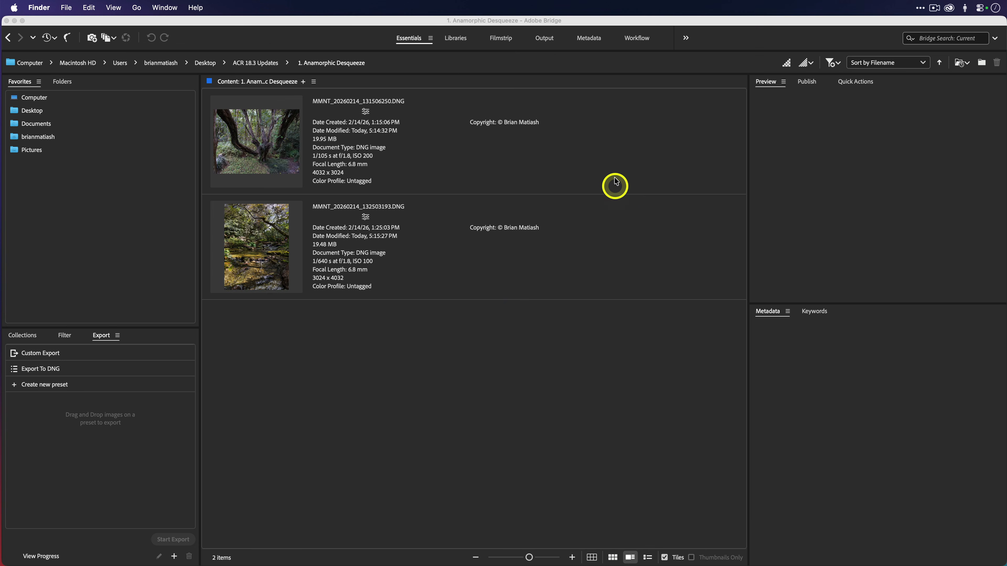
left_click(619, 168)
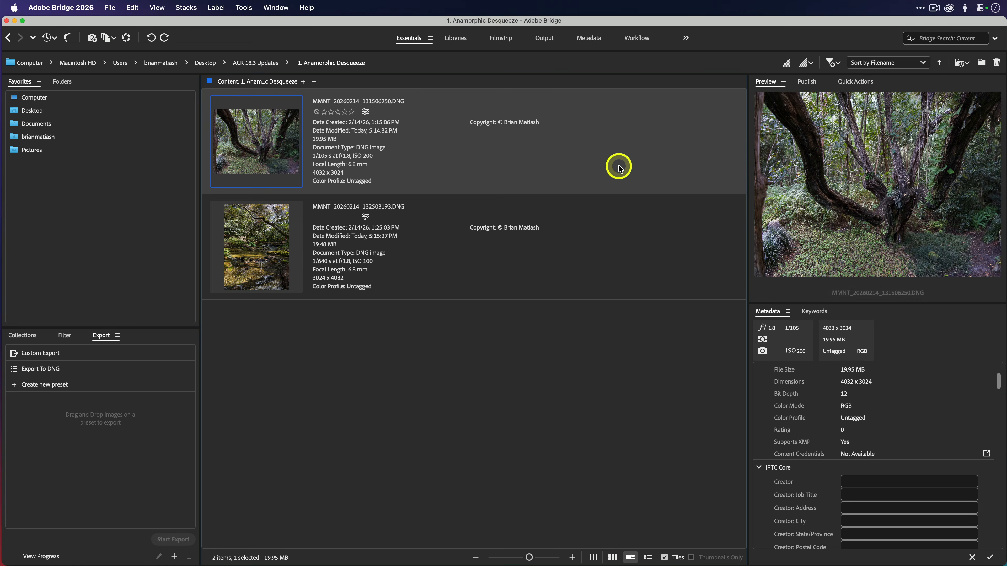
key("super+r")
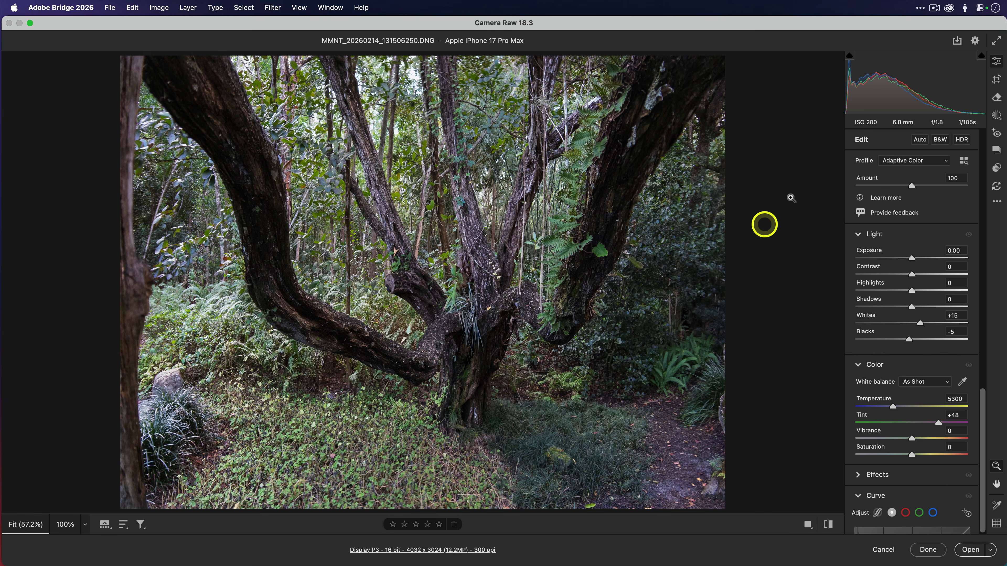
Desqueeze the tree photo with the 1.33 anamorphic preset, trying a factor of 1.61 in between, and save the edit
left_click(996, 81)
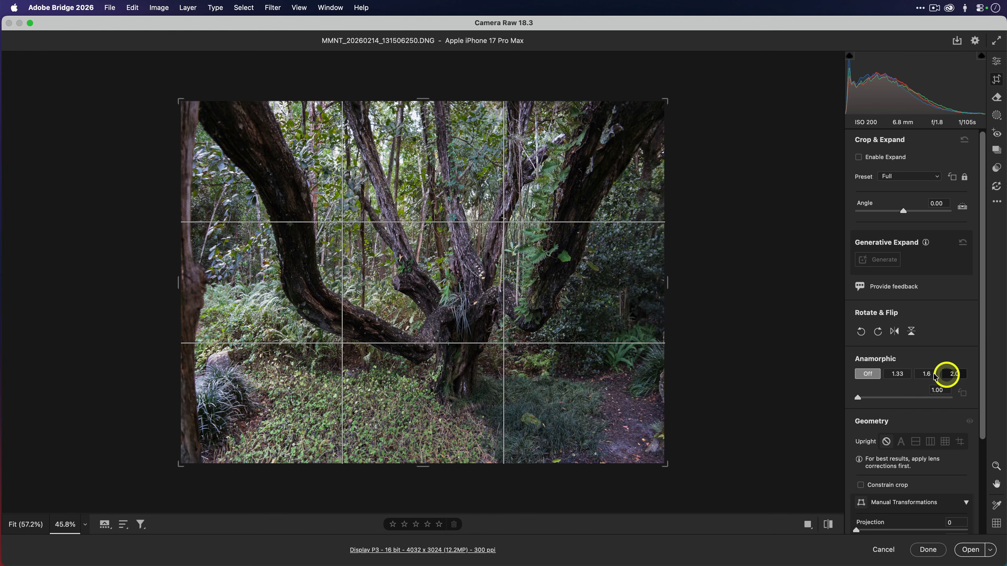
left_click(898, 375)
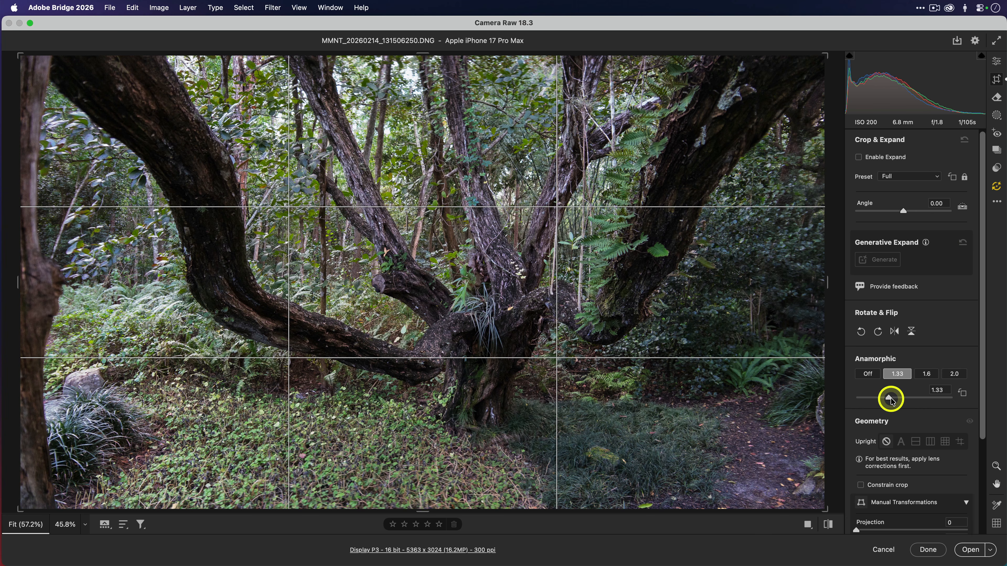
left_click_drag(890, 398, 915, 398)
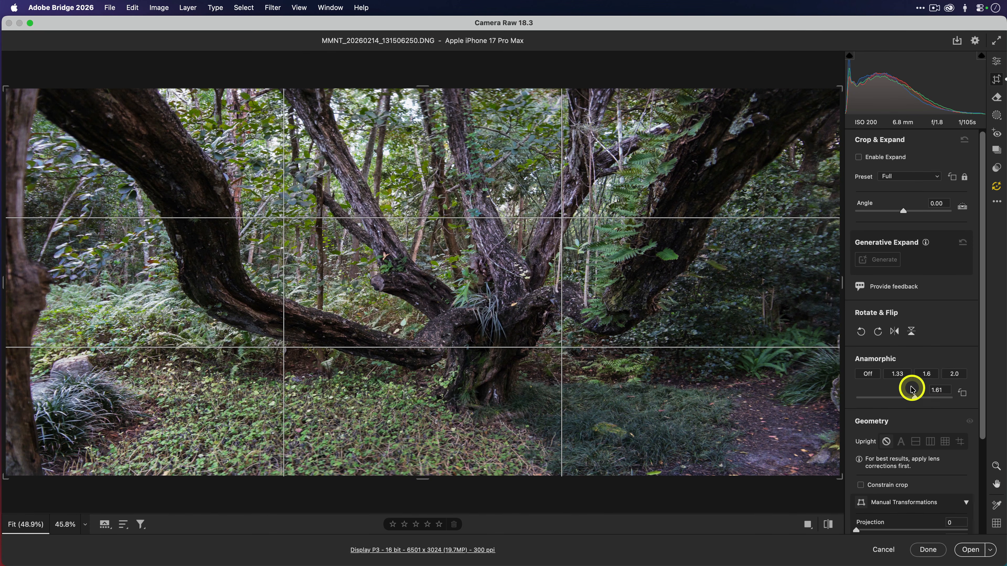
left_click(900, 374)
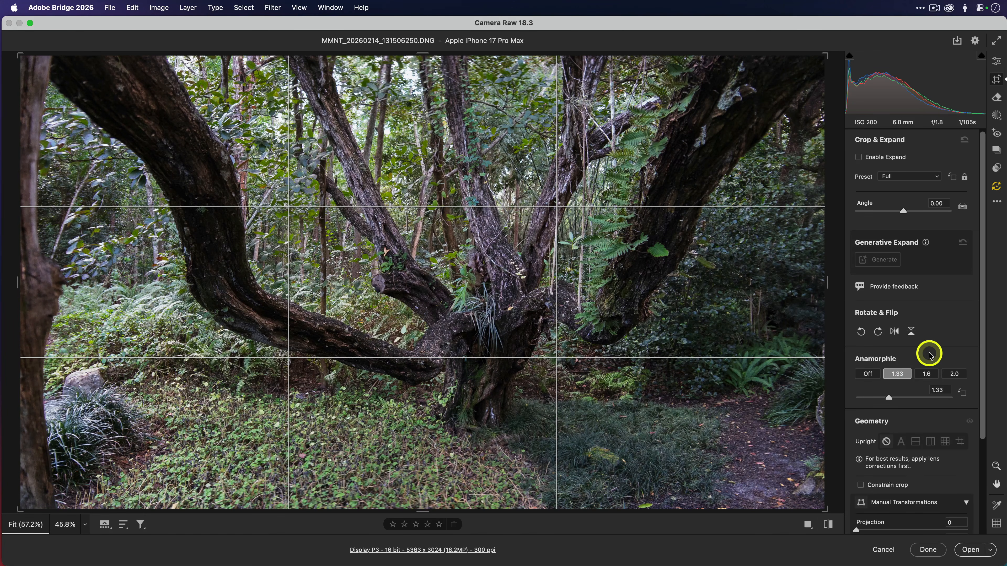
left_click(997, 63)
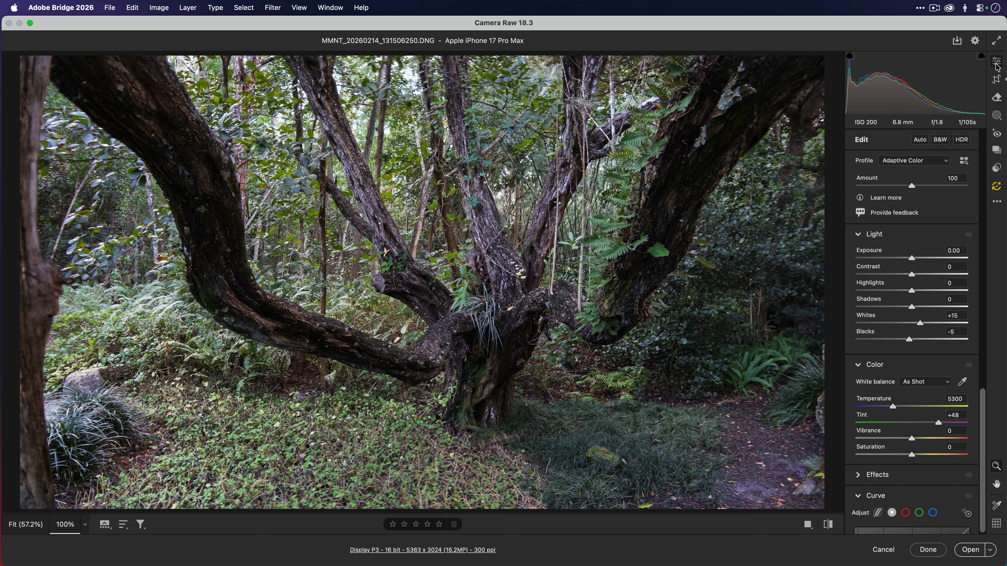
left_click(928, 550)
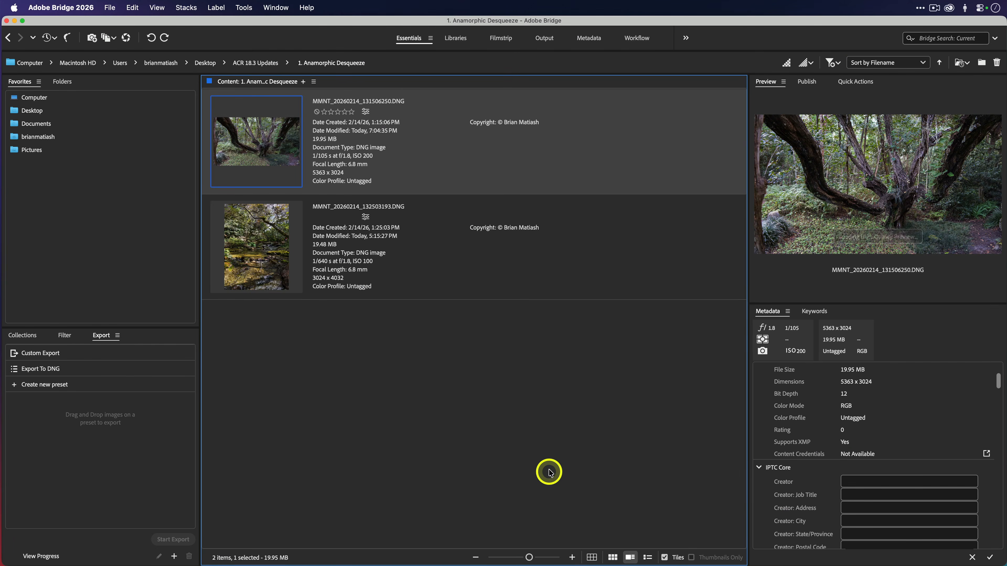
Open MMNT_20260214_132503193.DNG in Camera Raw, apply the 1.33 anamorphic preset, and save the edit
left_click(606, 250)
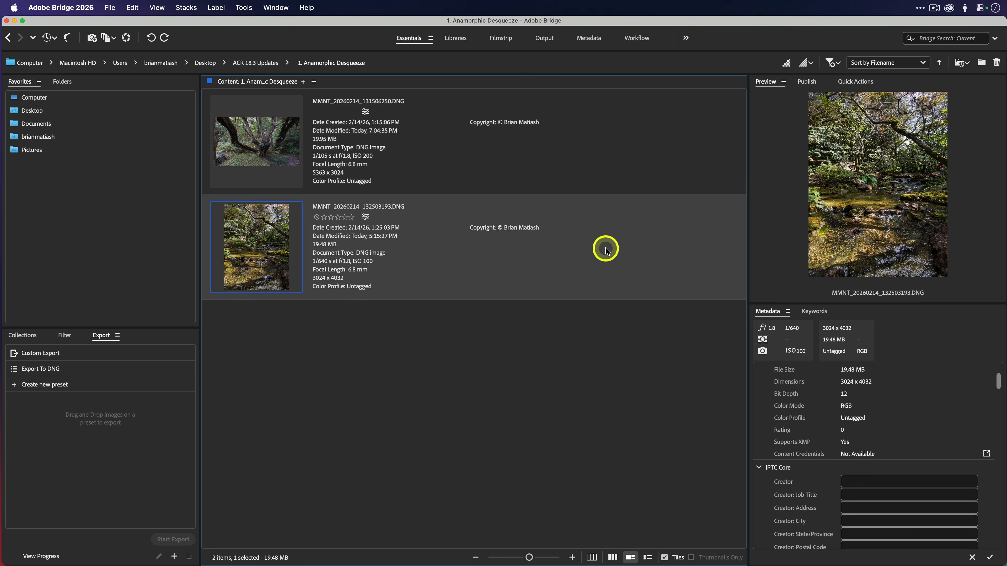
key("super+r")
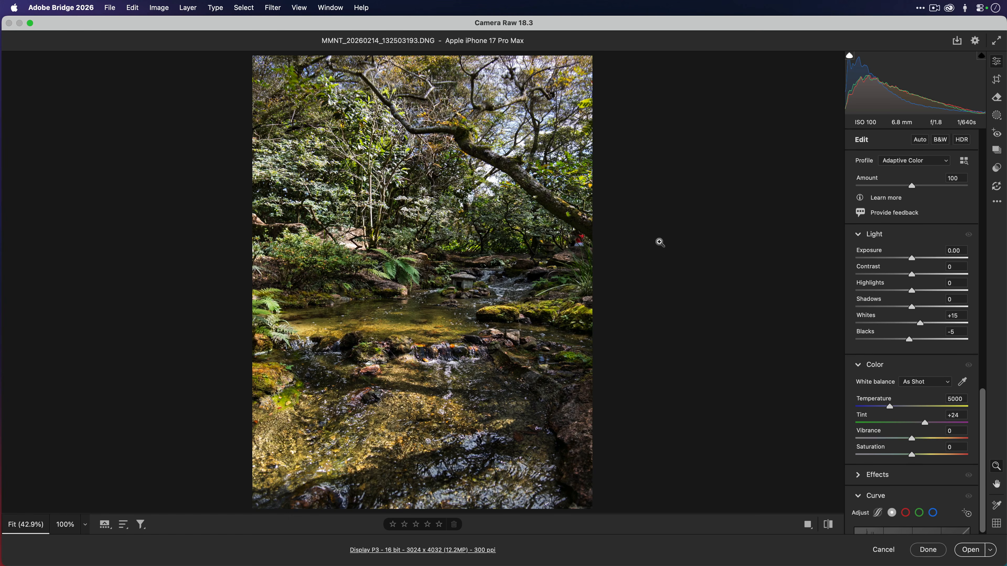
left_click(997, 79)
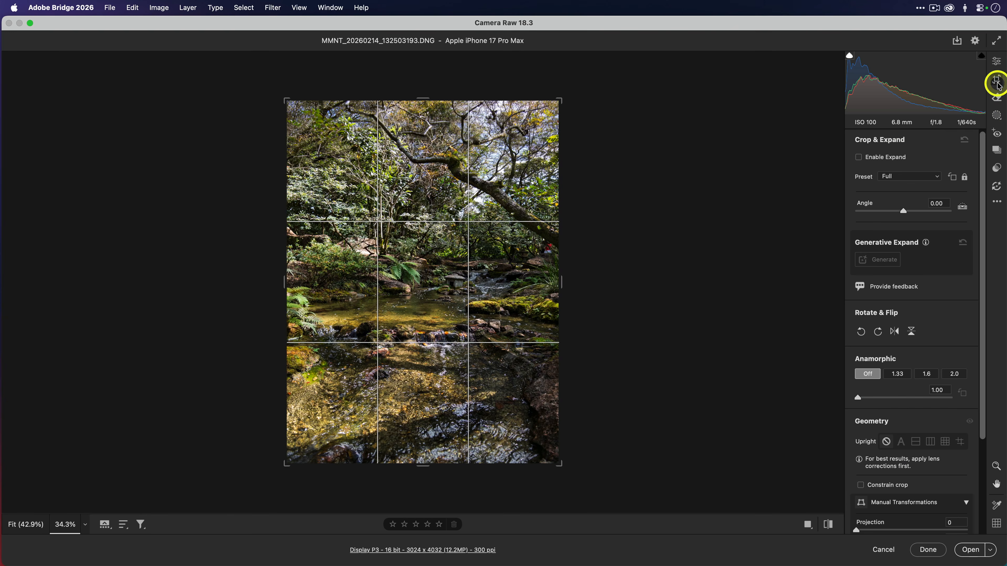
left_click(900, 375)
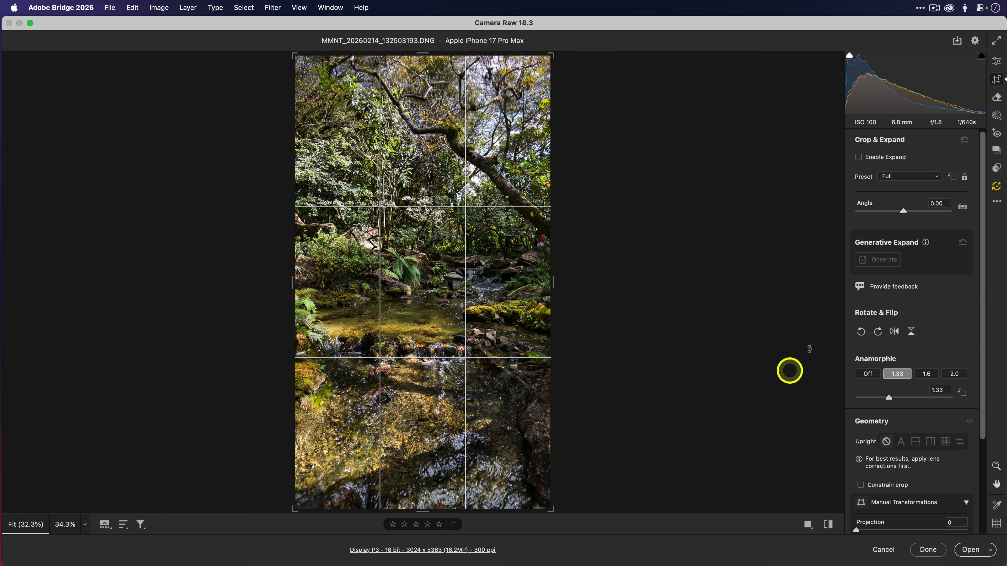
left_click(996, 62)
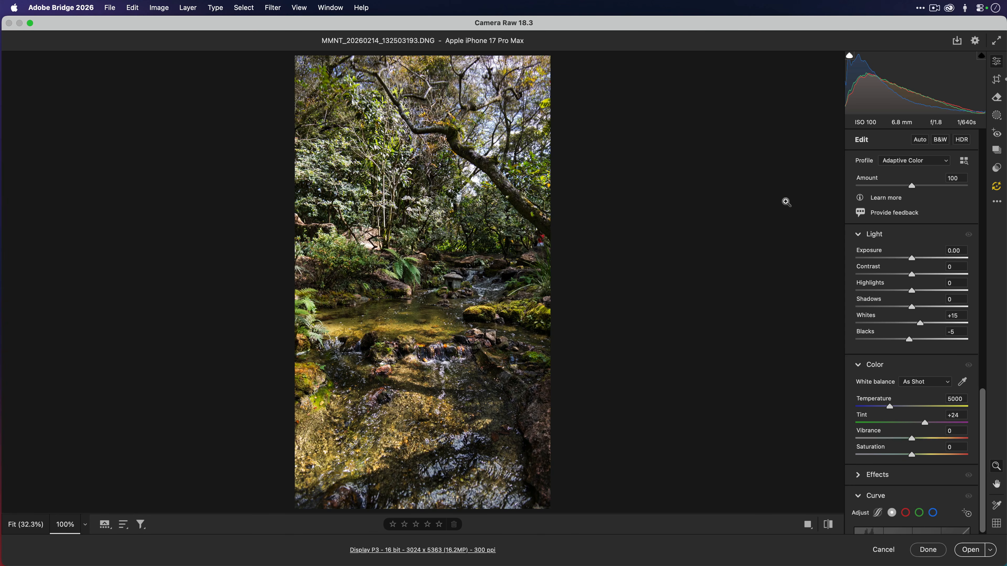
left_click(928, 550)
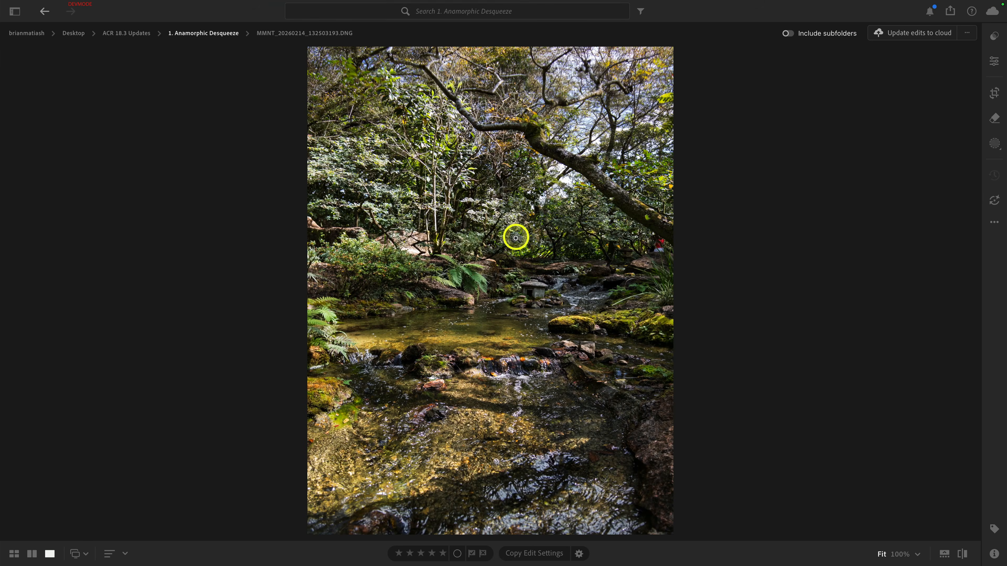
Examine how both DNG photos are displayed in Lightroom, and return to Bridge
key("g")
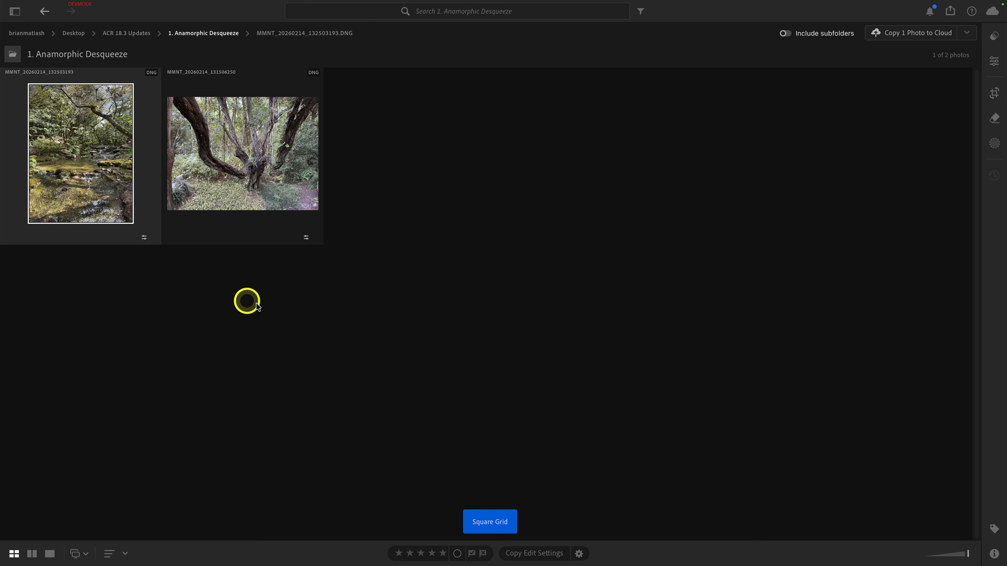
double_click(263, 171)
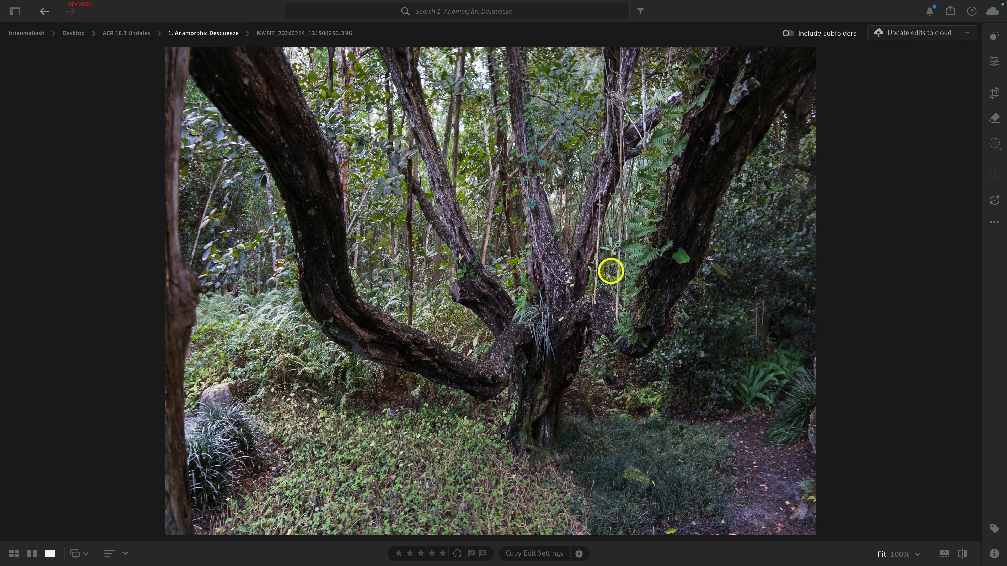
key("Right")
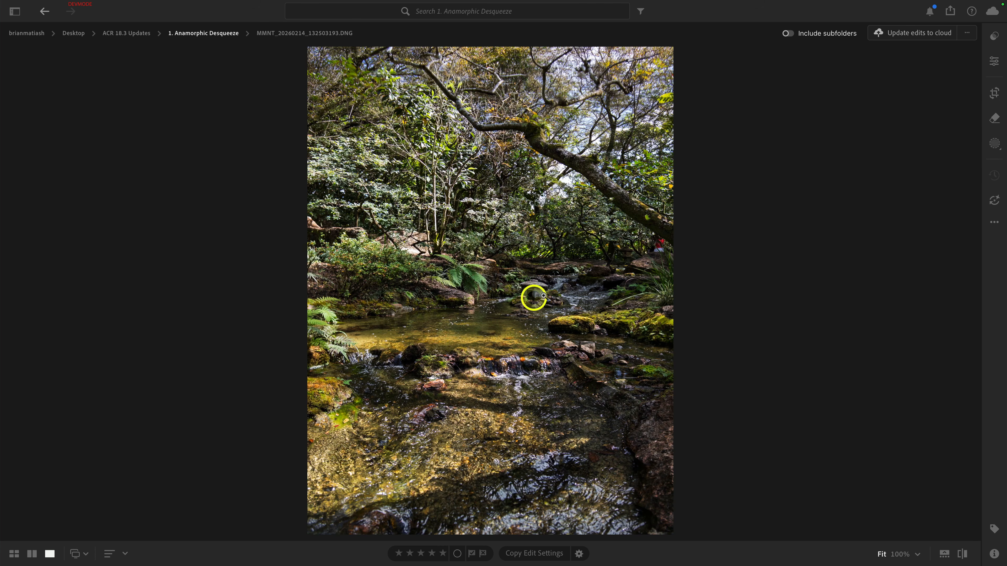
key("ctrl+Left")
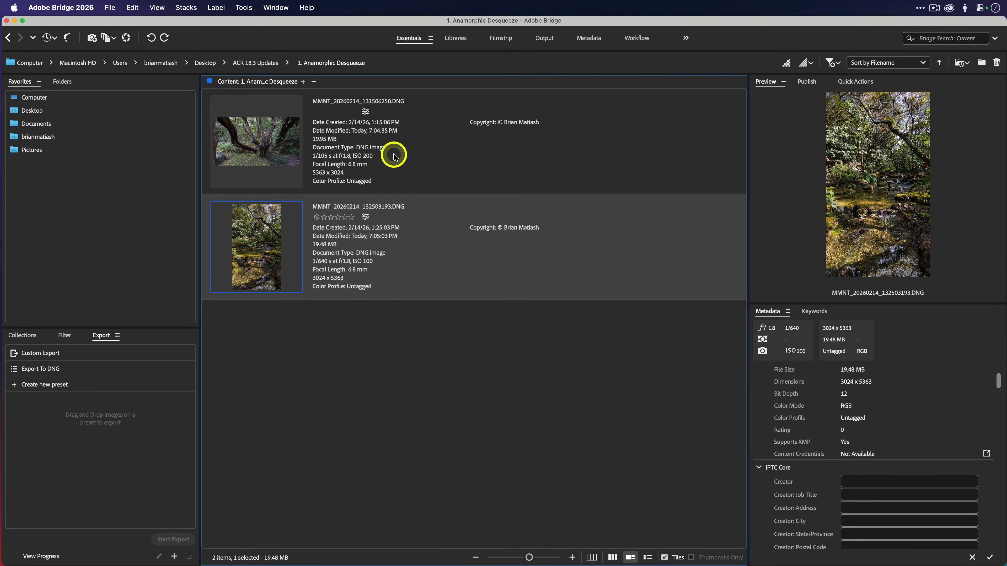
Reopen the tree photo in Camera Raw and save a JPEG copy of it in the same location
left_click(559, 162)
double_click(559, 163)
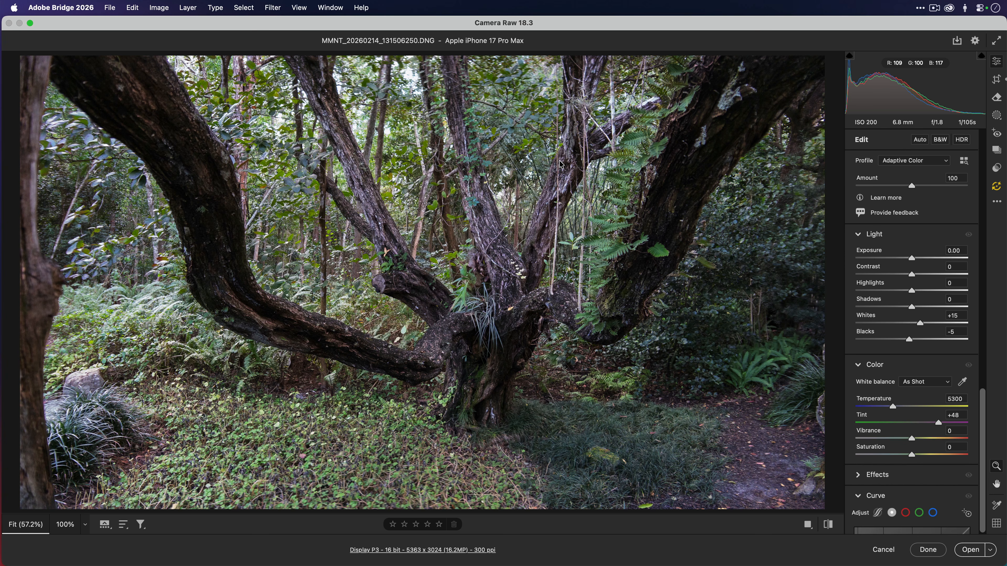
left_click(957, 42)
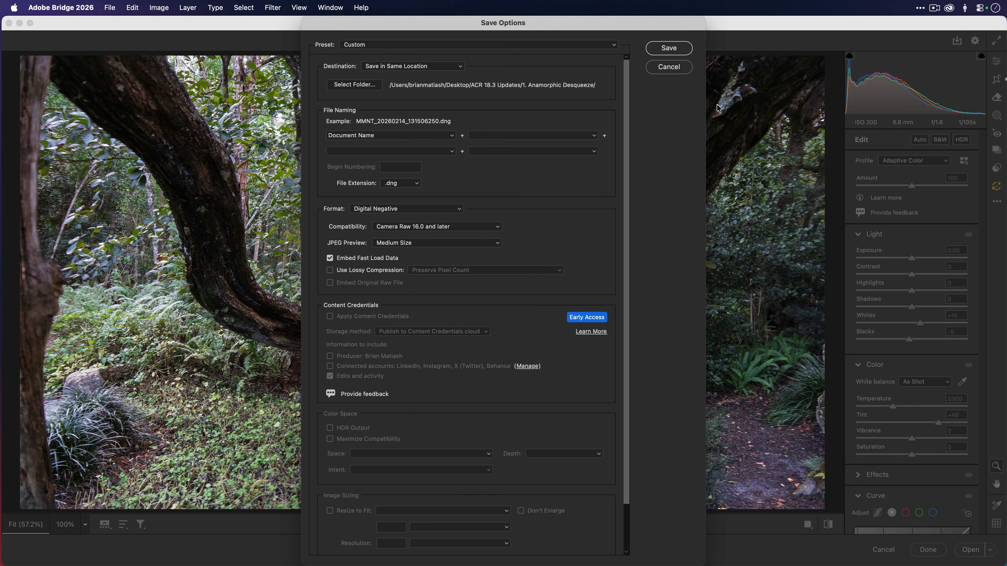
left_click(456, 209)
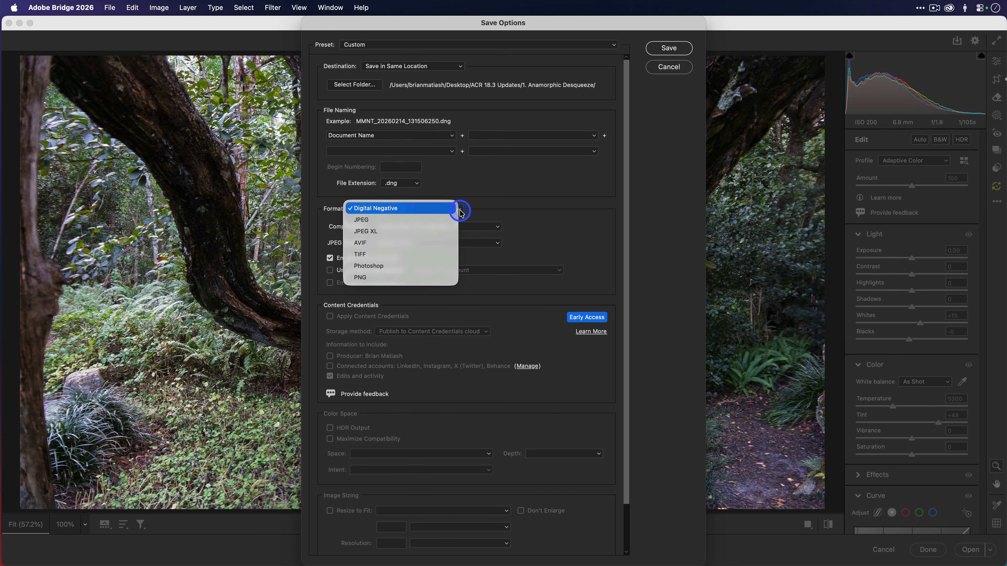
left_click(448, 220)
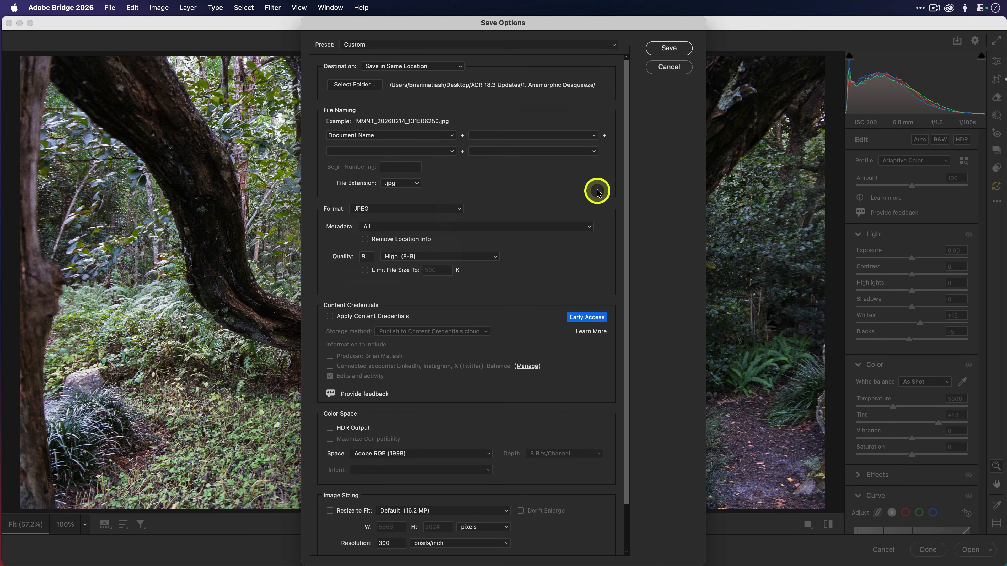
left_click(661, 50)
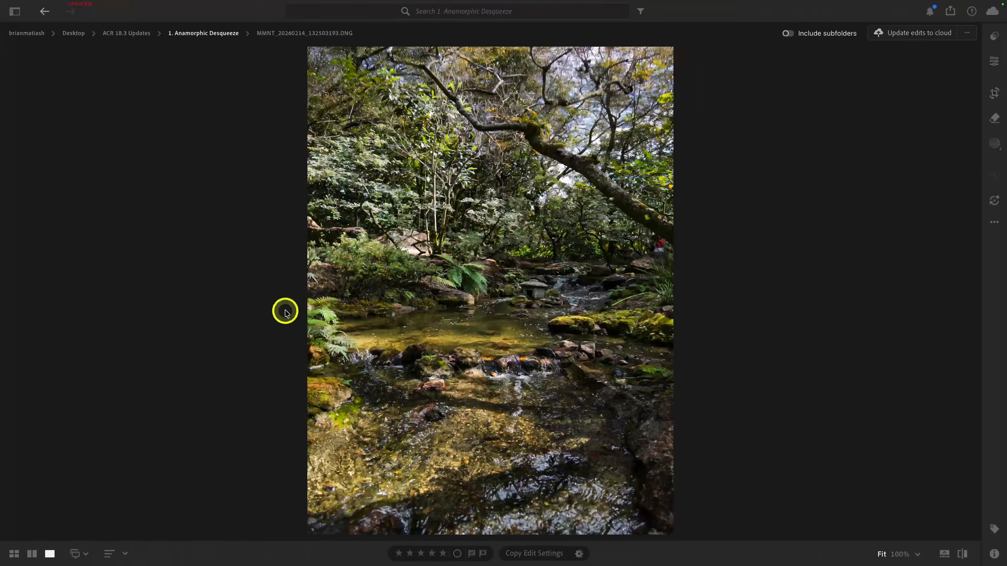
Show the folder's photo grid in Lightroom and view the exported tree JPEG at full size
key("g")
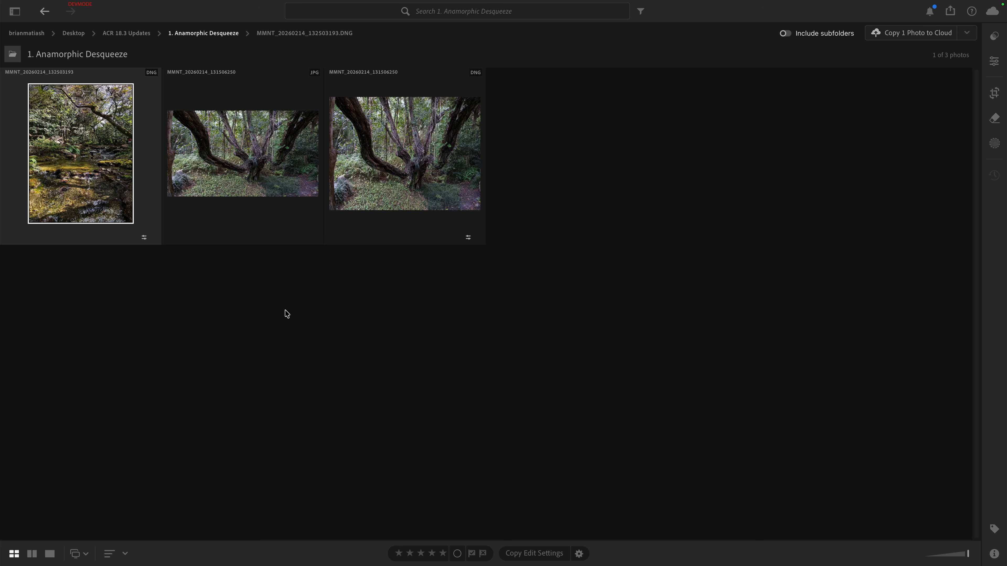
double_click(241, 175)
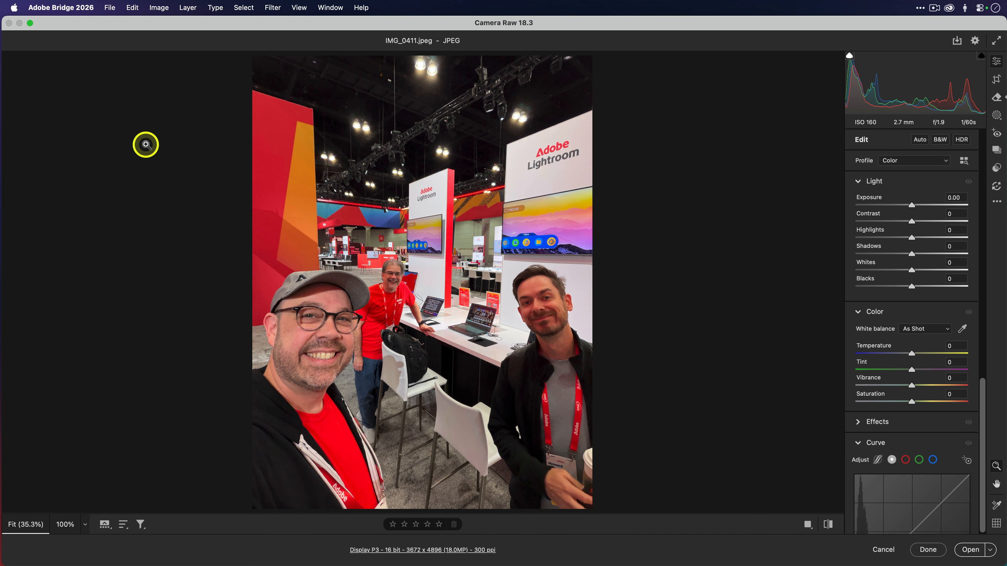
View the Camera Raw version information and close it
left_click(79, 9)
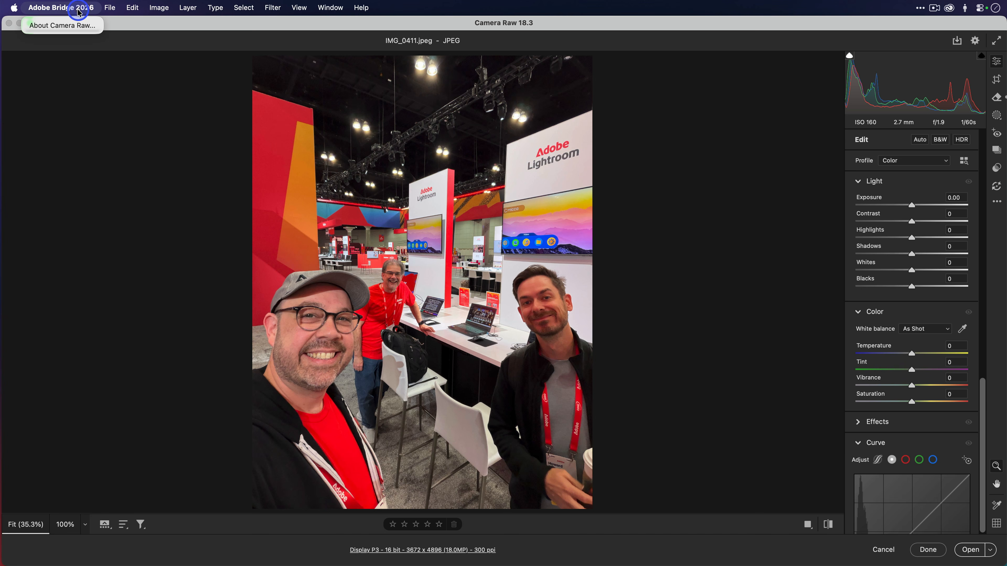
left_click(83, 26)
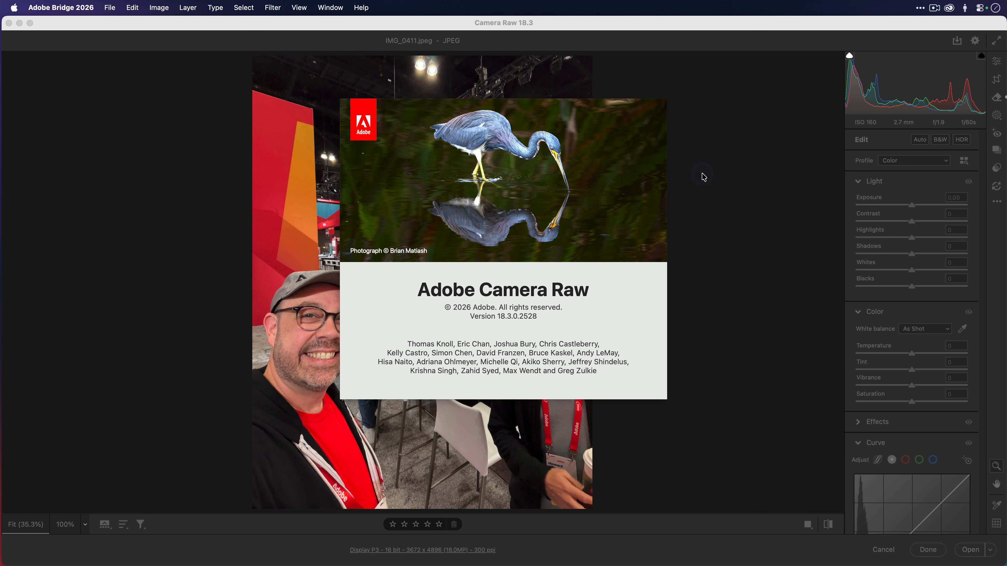
left_click(702, 183)
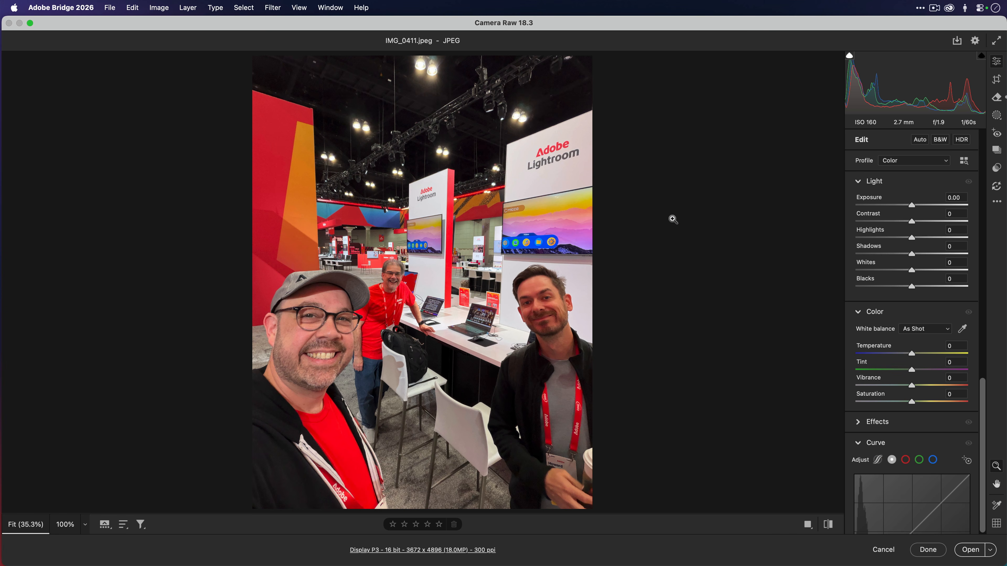
Set the Projection transformation of IMG_0411.jpeg to +43 and constrain the crop, returning to the edit controls
left_click(997, 79)
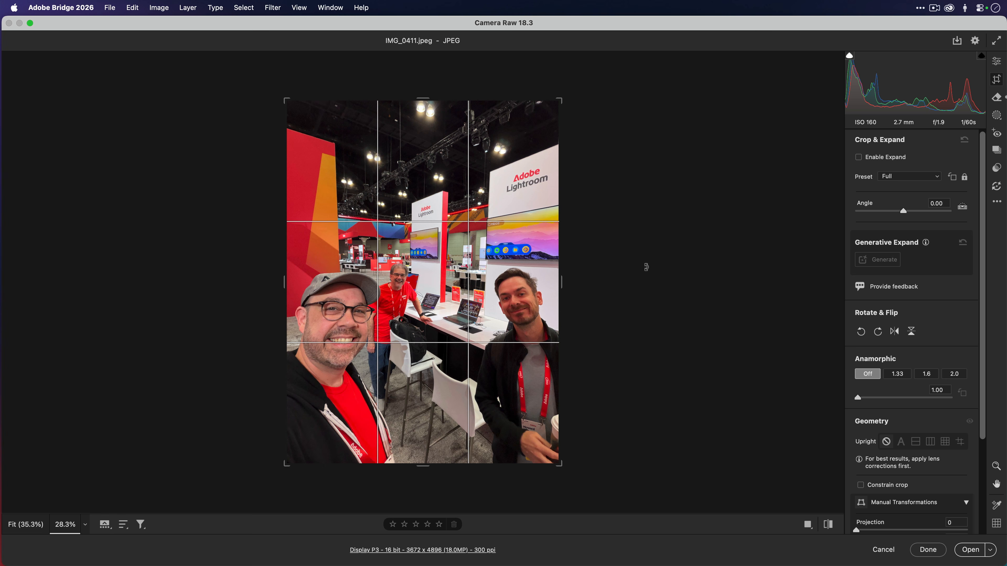
scroll(884, 317, "down", 3)
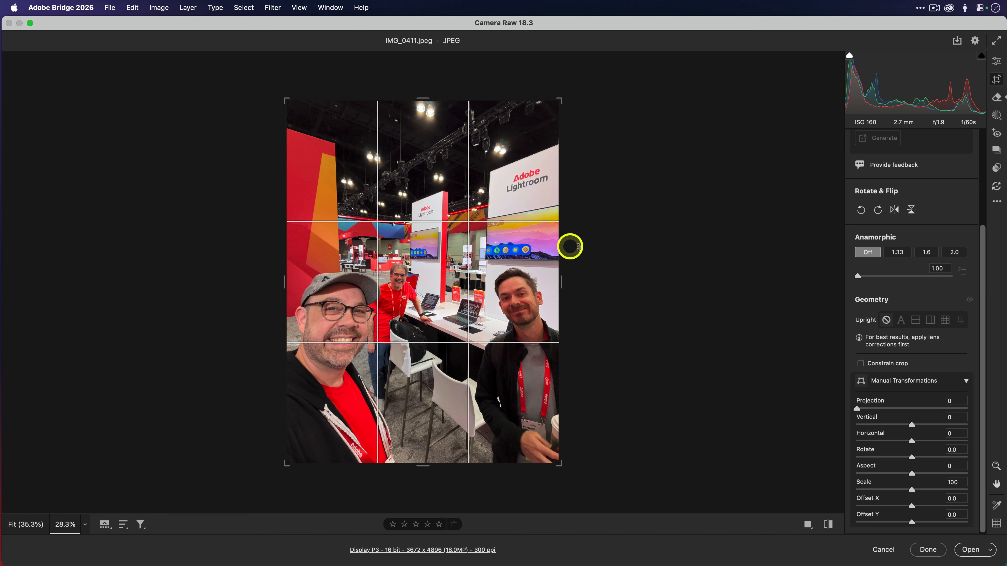
left_click(857, 410)
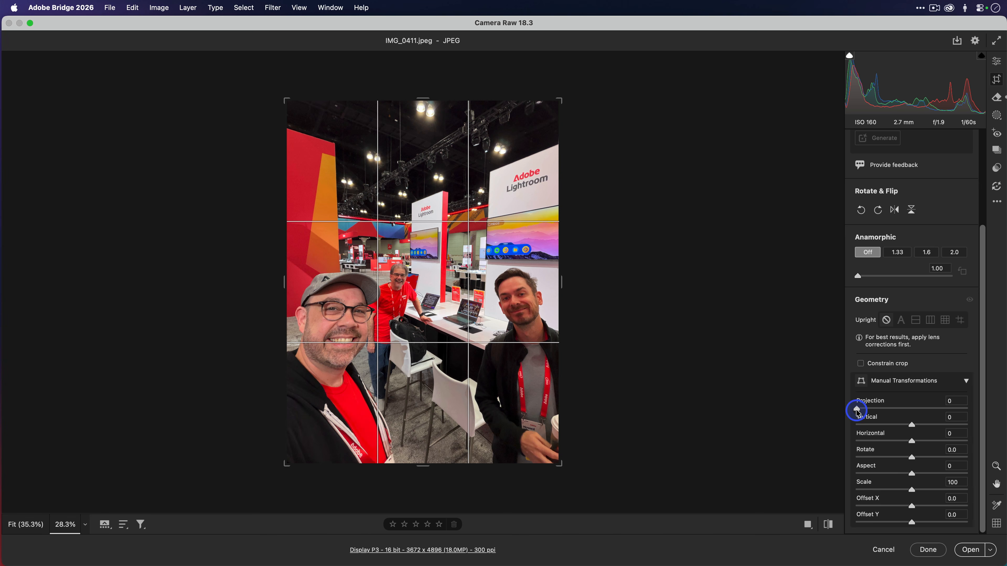
left_click_drag(857, 410, 905, 408)
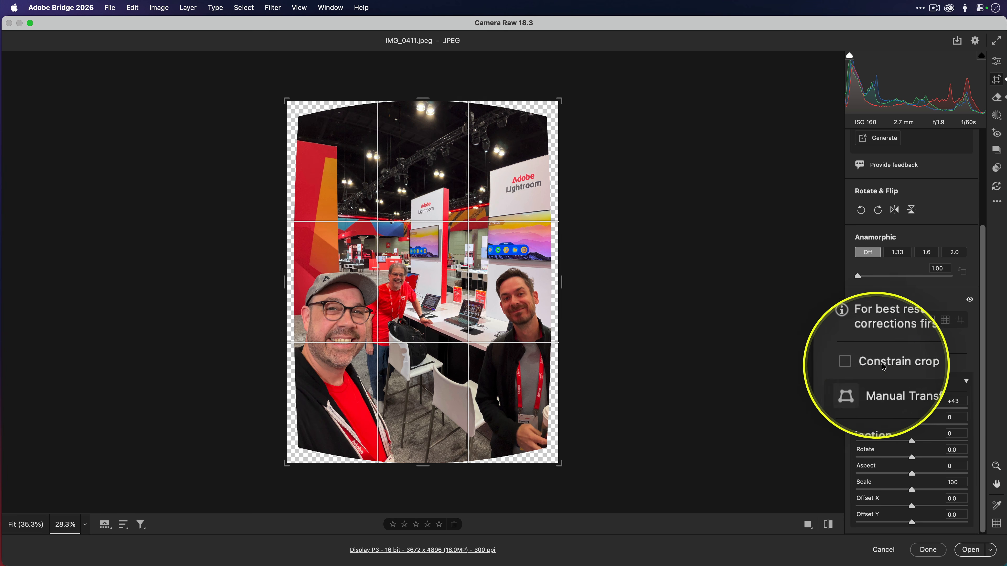
left_click(861, 363)
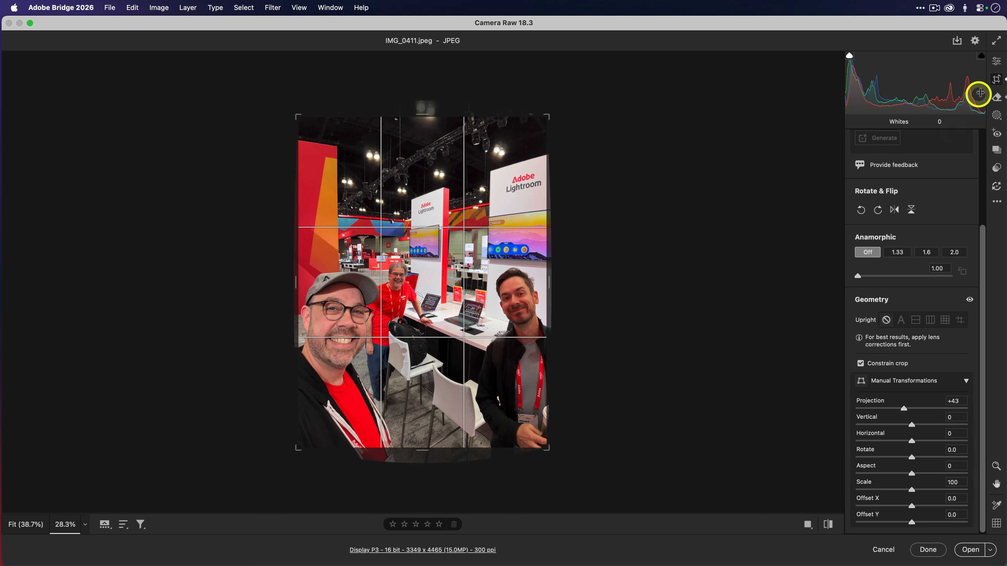
left_click(996, 66)
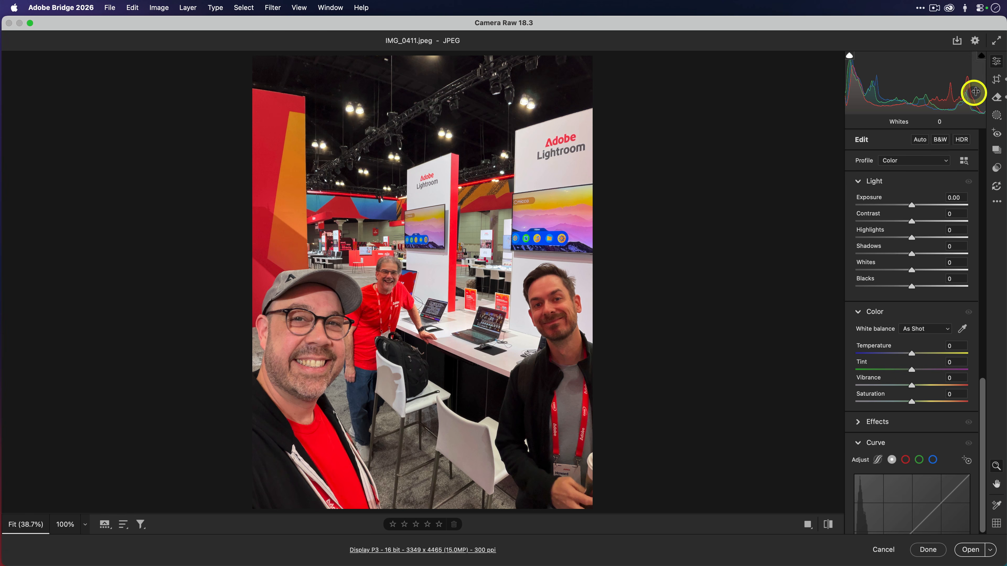
Toggle the visibility of the Geometry adjustments on IMG_0411.jpeg repeatedly to compare the photo with and without the Projection correction
left_click(996, 79)
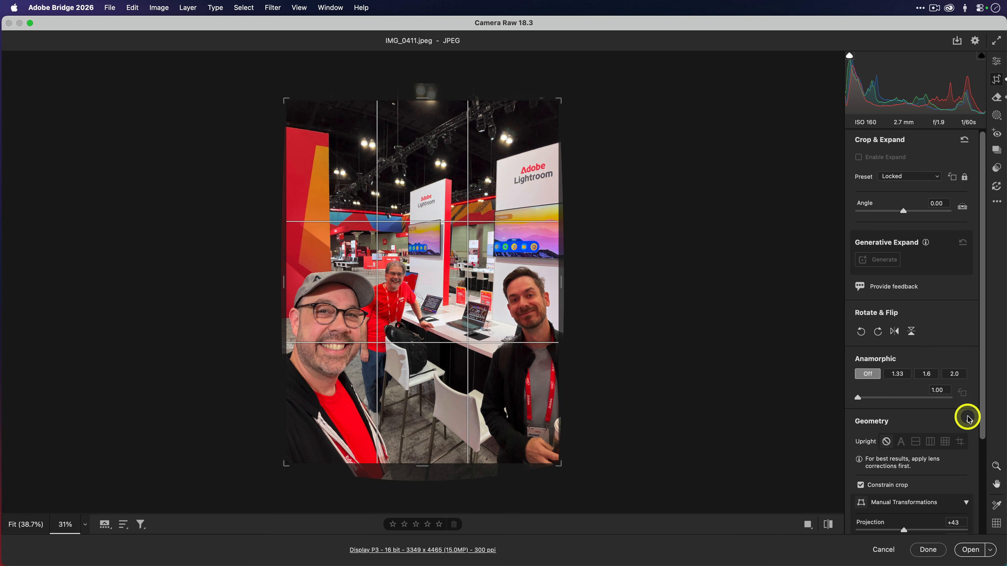
left_click(969, 421)
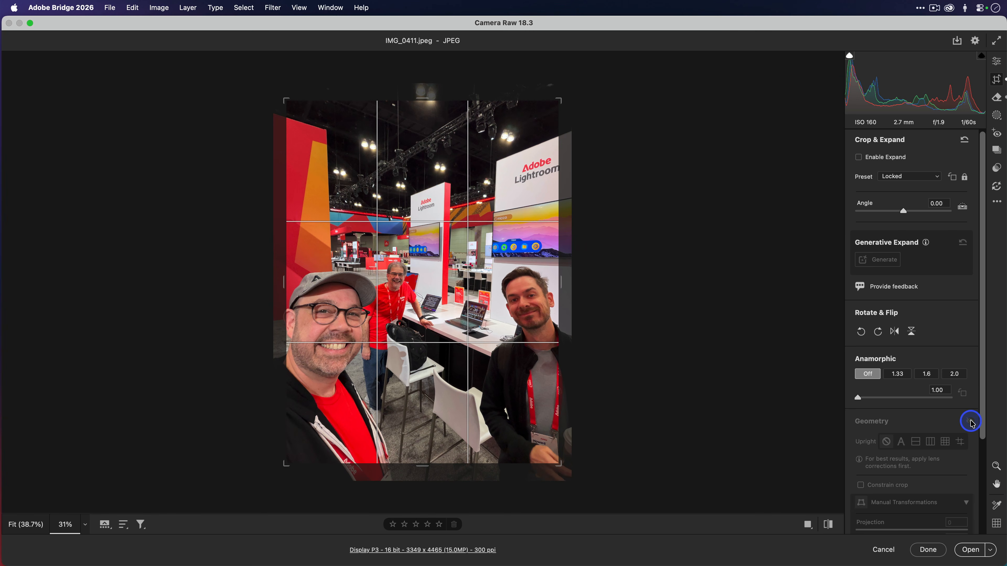
left_click(971, 422)
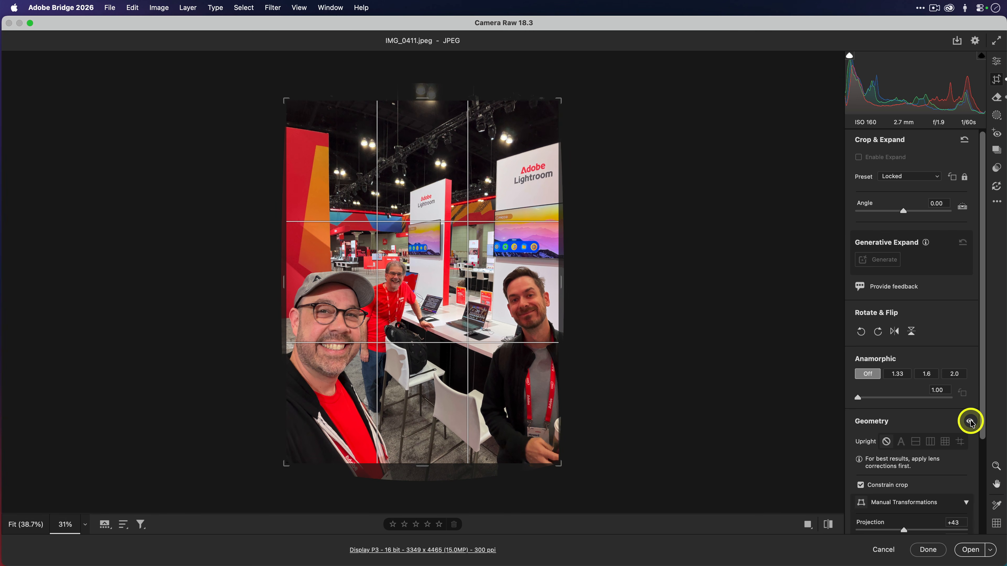
left_click(971, 422)
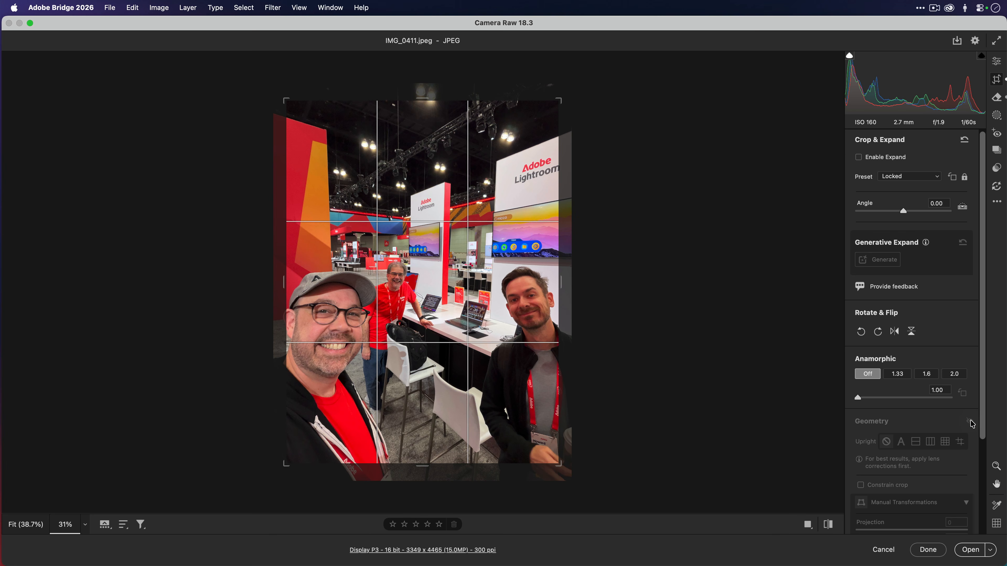
left_click(971, 422)
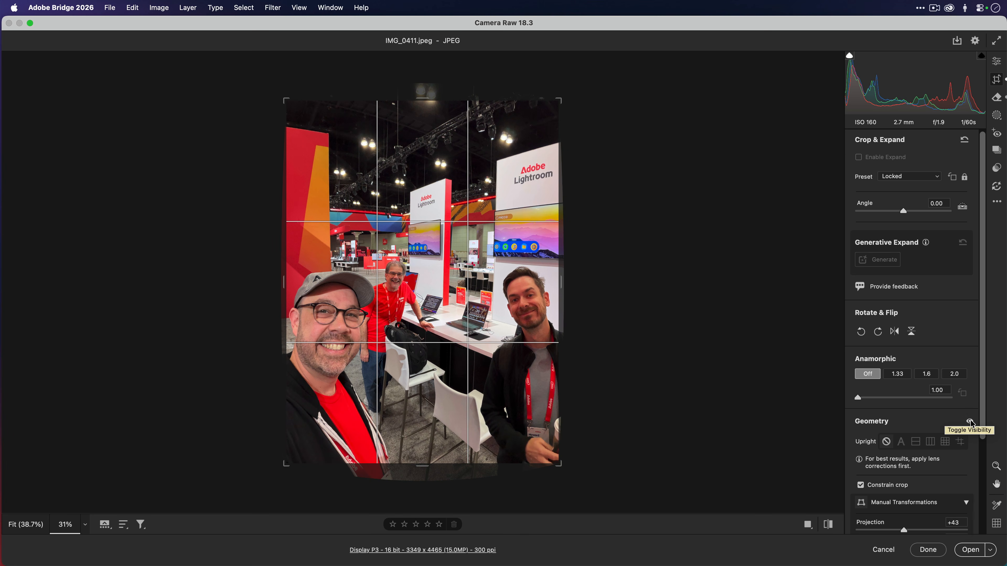
left_click(970, 422)
left_click(971, 422)
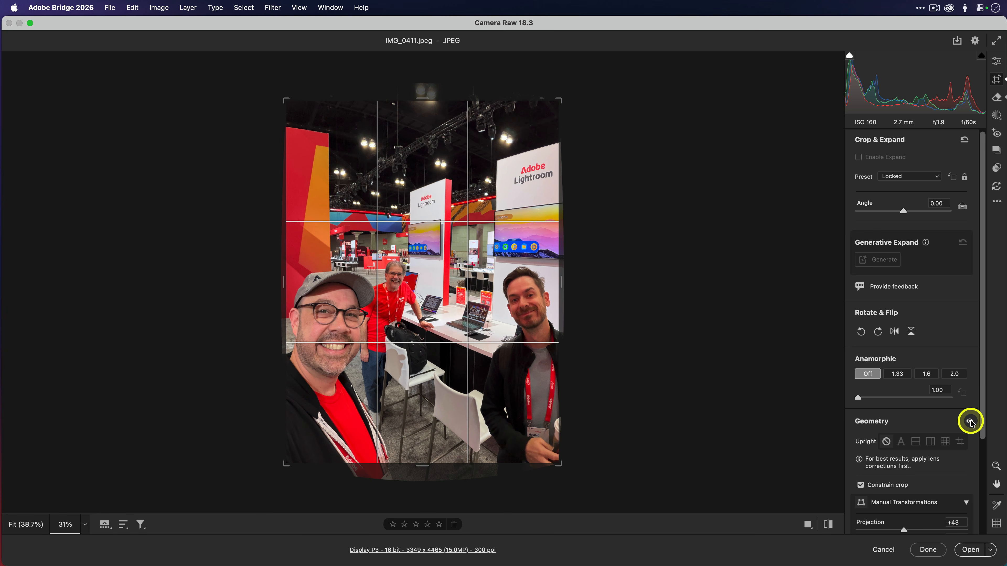
left_click(971, 422)
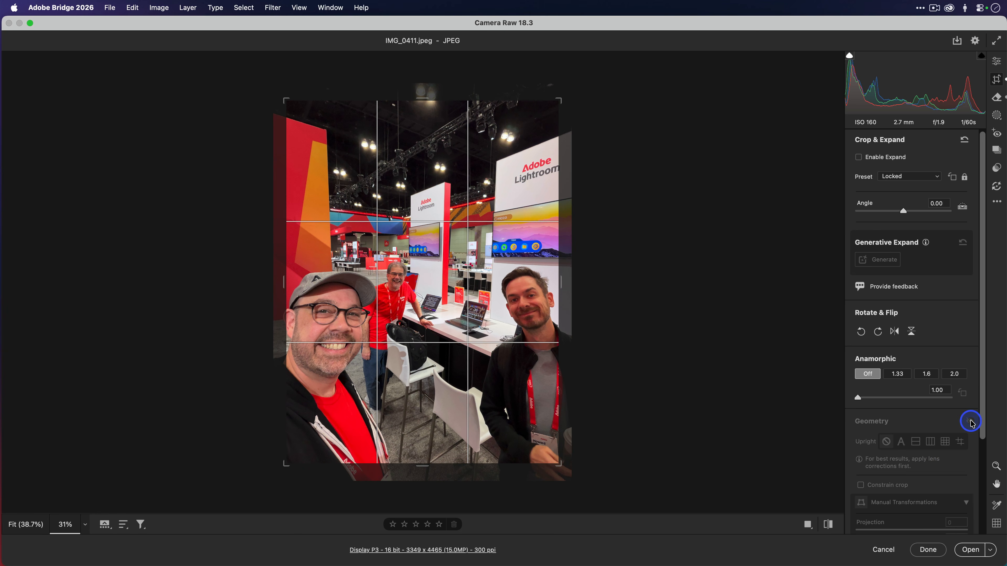
left_click(972, 422)
left_click(972, 422)
left_click(971, 422)
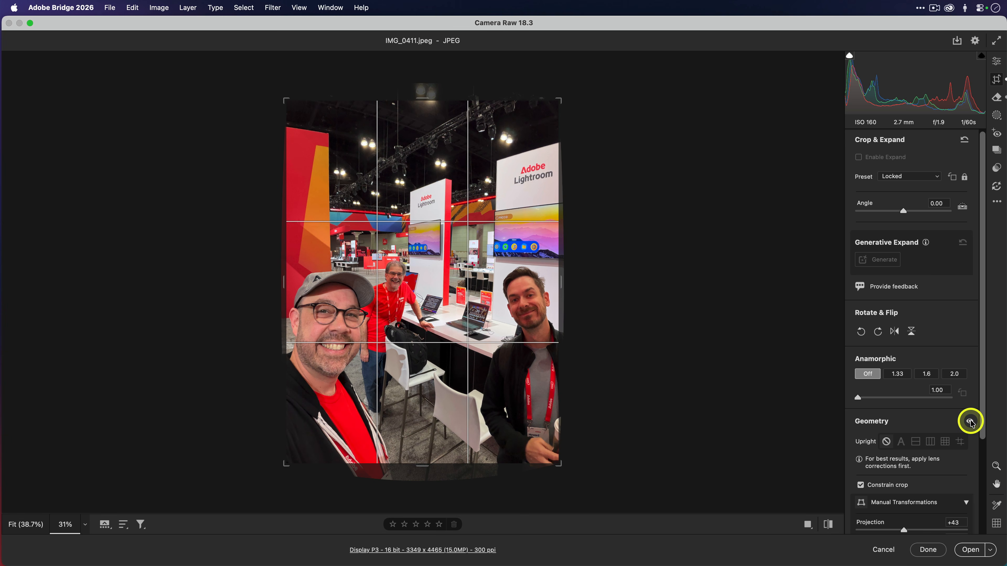
left_click(972, 422)
left_click(971, 422)
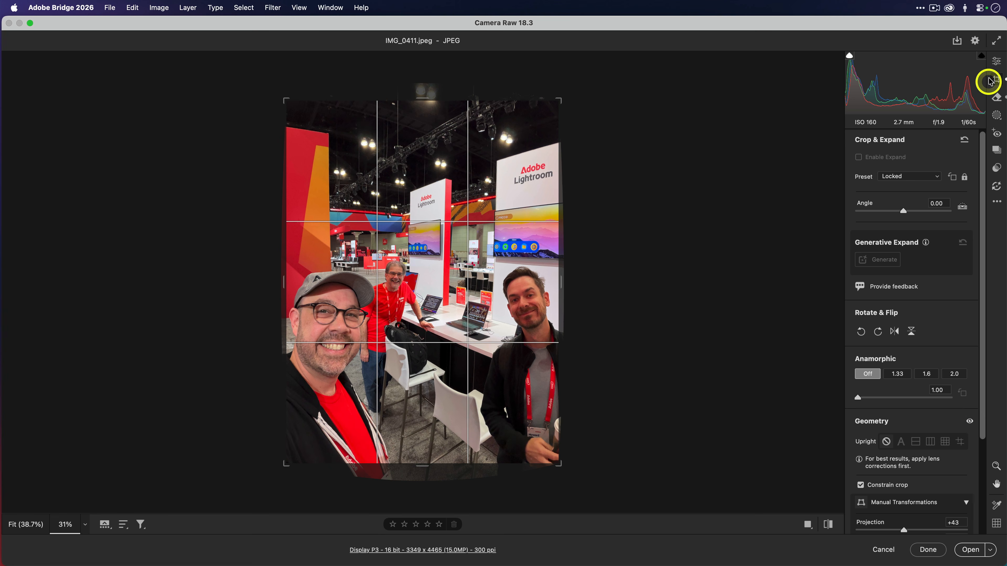
Finish editing IMG_0411.jpeg and open IMG_1455.jpeg in Camera Raw
left_click(996, 61)
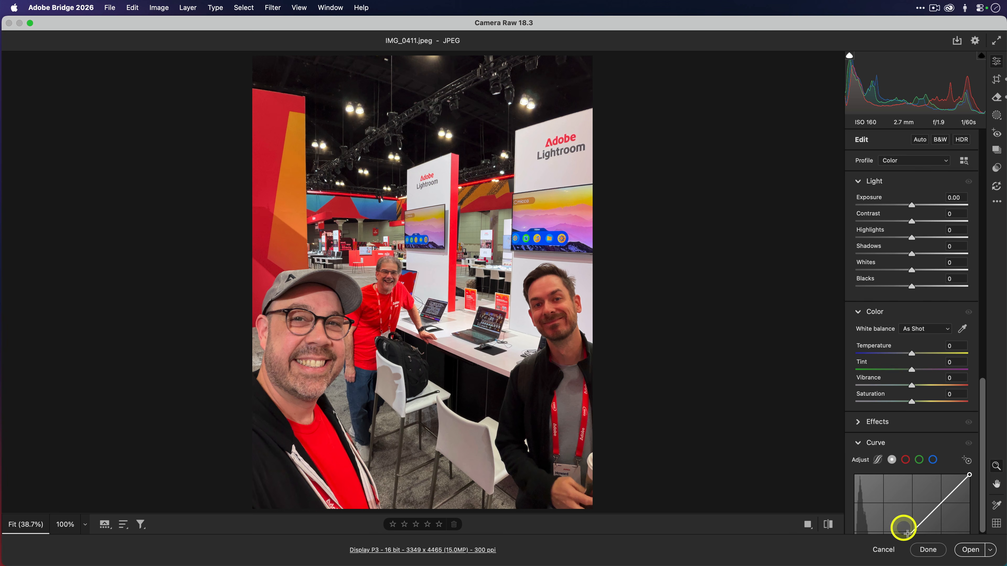
left_click(910, 546)
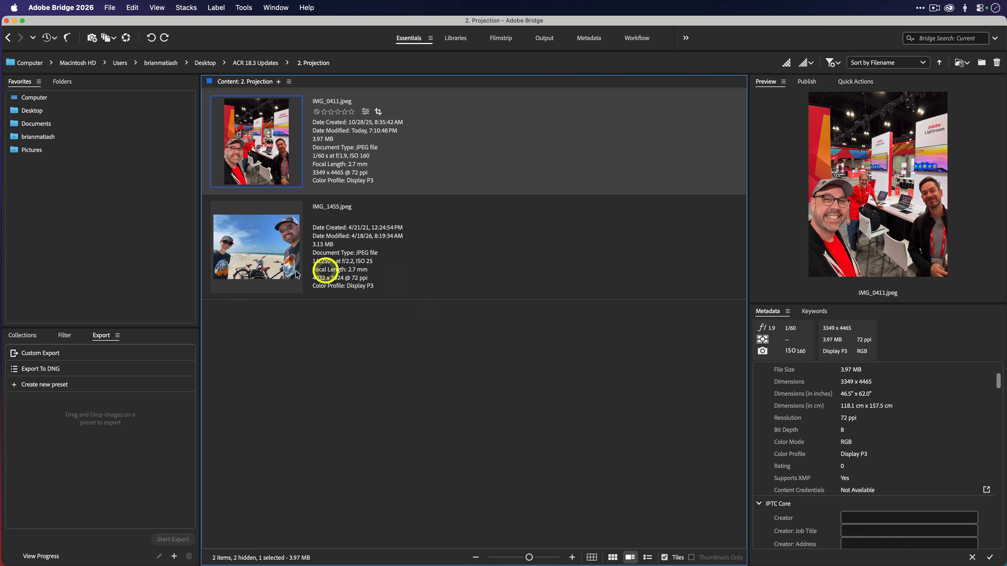
left_click(270, 250)
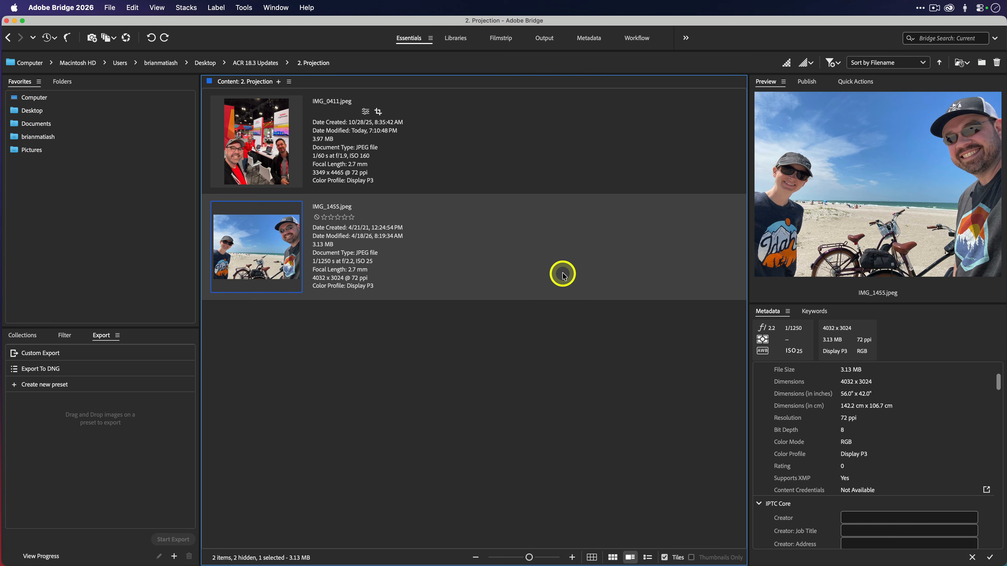
key("super+r")
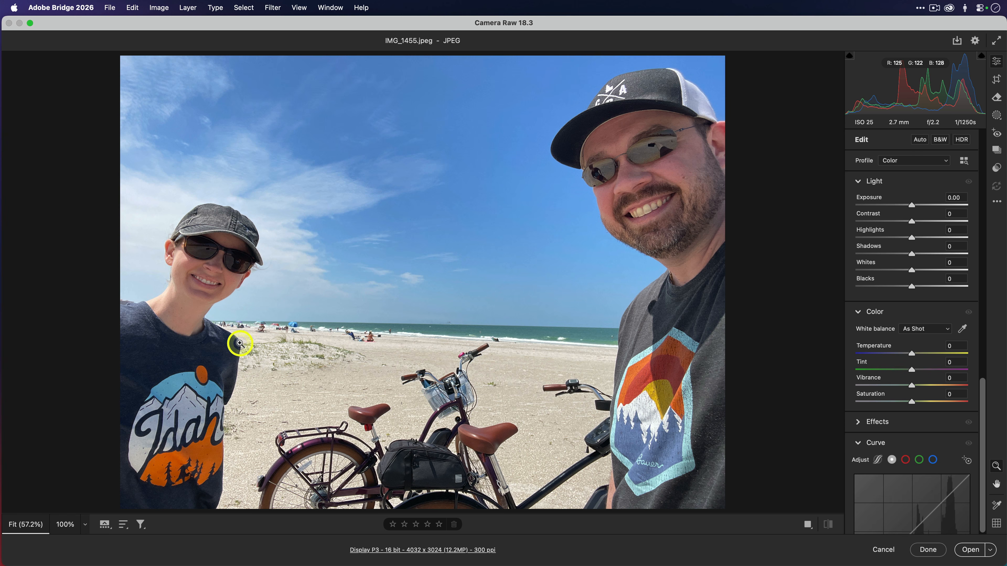
Set the Projection transformation of the beach selfie to +57 and return to the edit controls
left_click(996, 80)
scroll(921, 281, "down", 5)
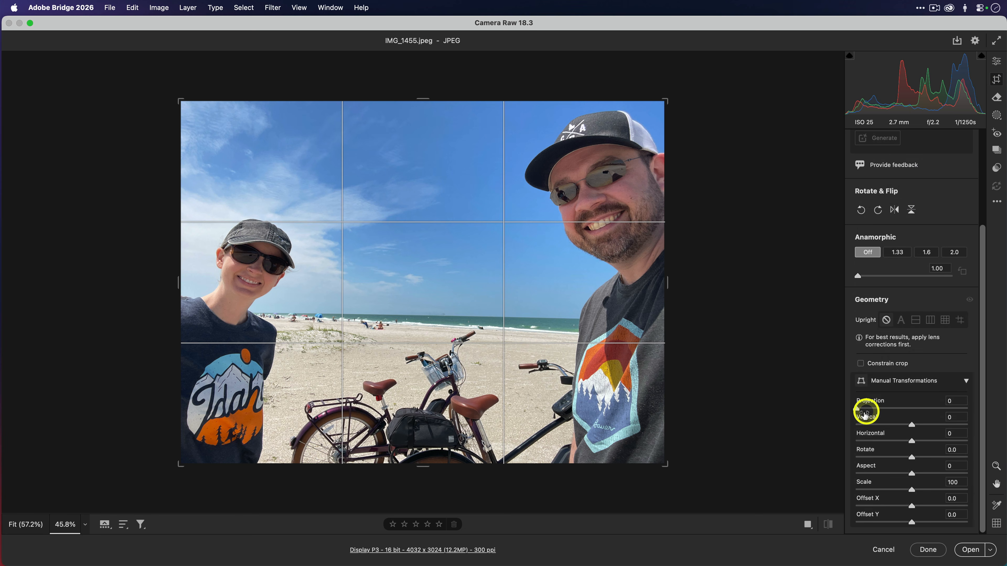
left_click_drag(857, 410, 923, 404)
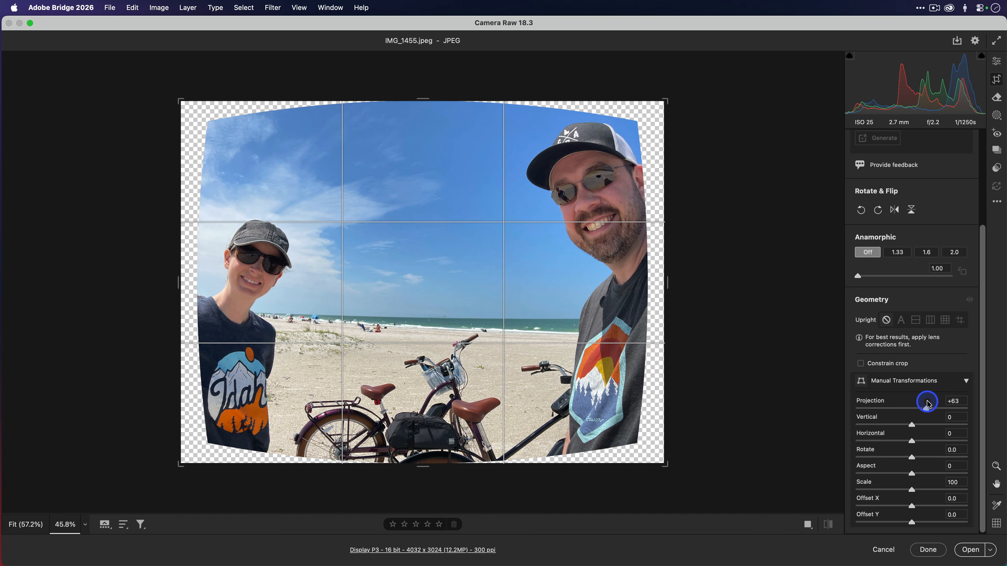
left_click_drag(924, 404, 922, 404)
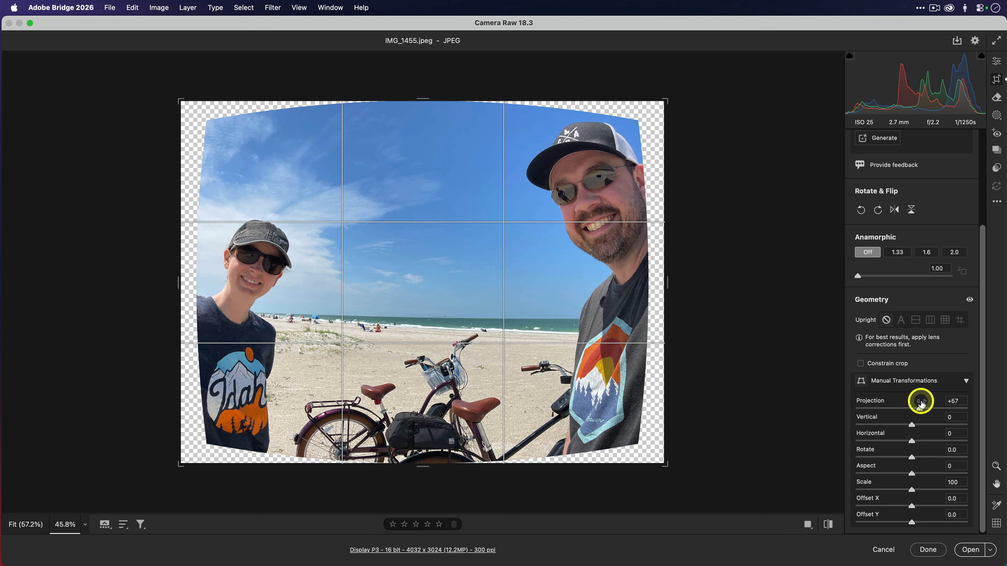
left_click(996, 62)
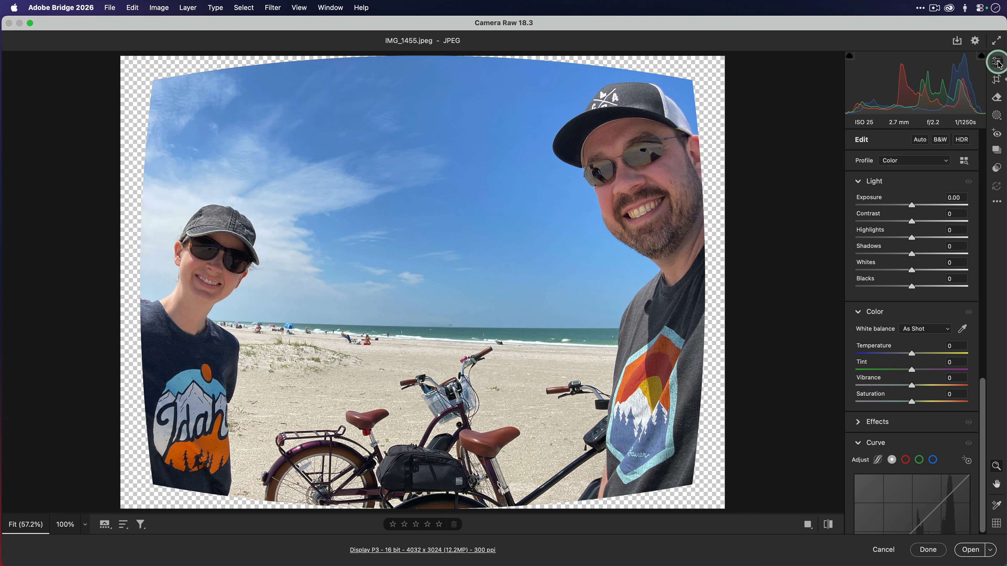
Constrain the crop of the beach selfie to the corrected image area and finish editing the photo
left_click(997, 79)
left_click(895, 481)
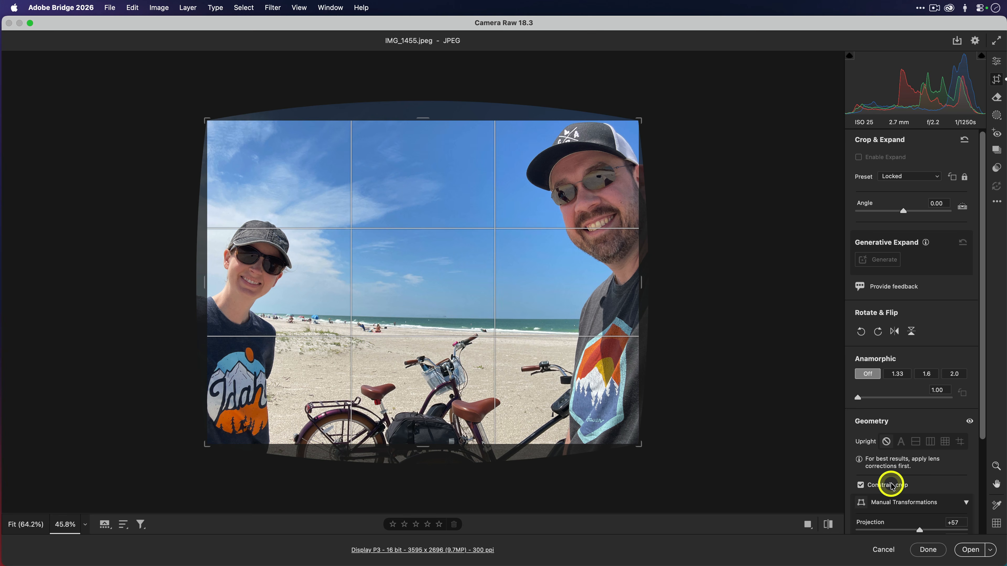
left_click(996, 61)
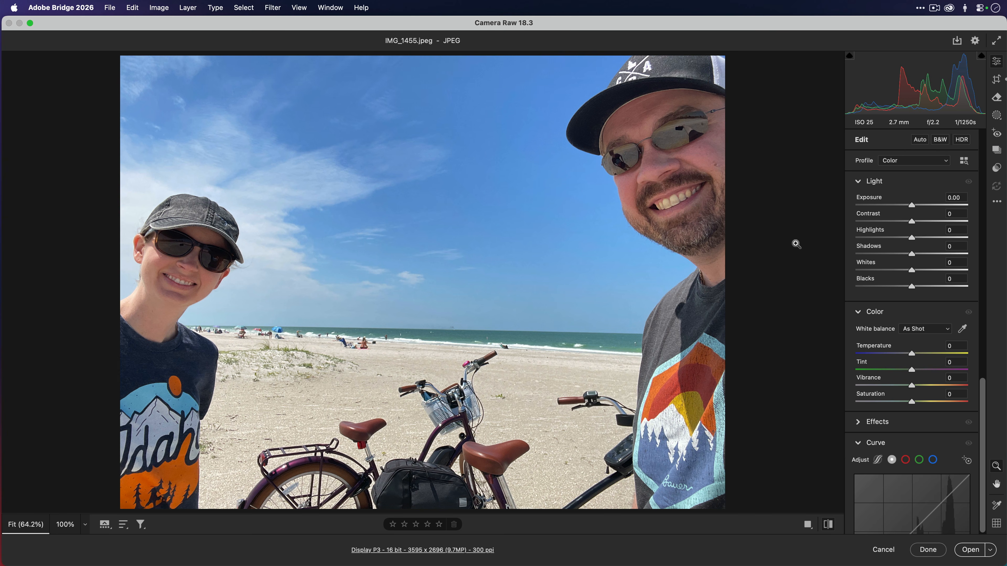
left_click(785, 200)
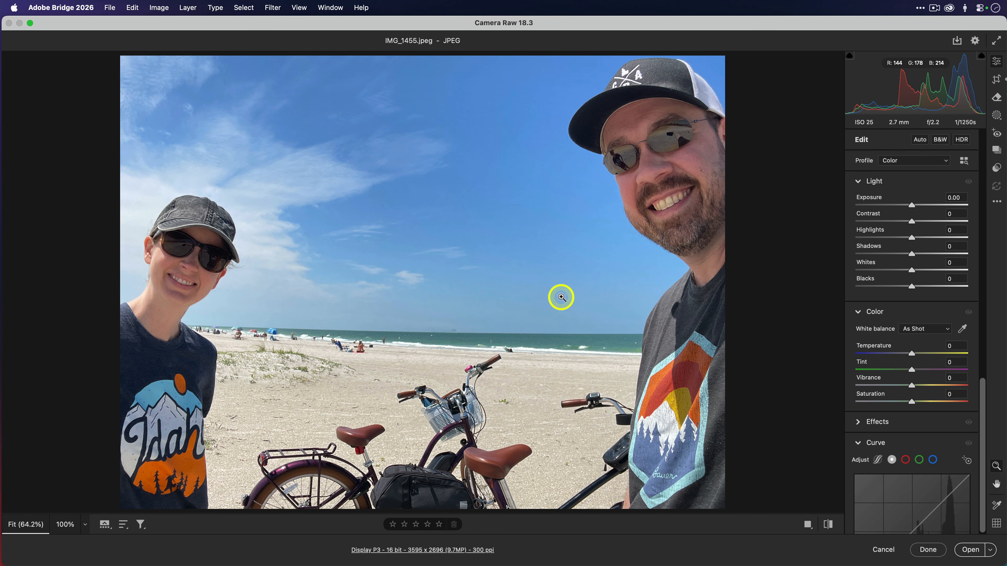
left_click(920, 550)
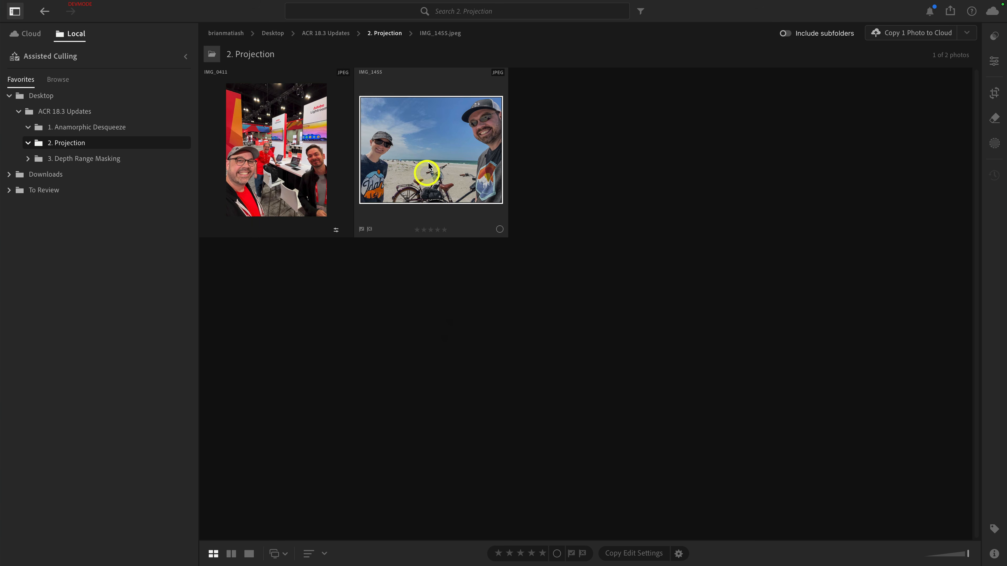
View IMG_1455.jpeg at full size in Lightroom, check its crop and geometry settings, and return to the photo grid
left_click(456, 155)
double_click(456, 155)
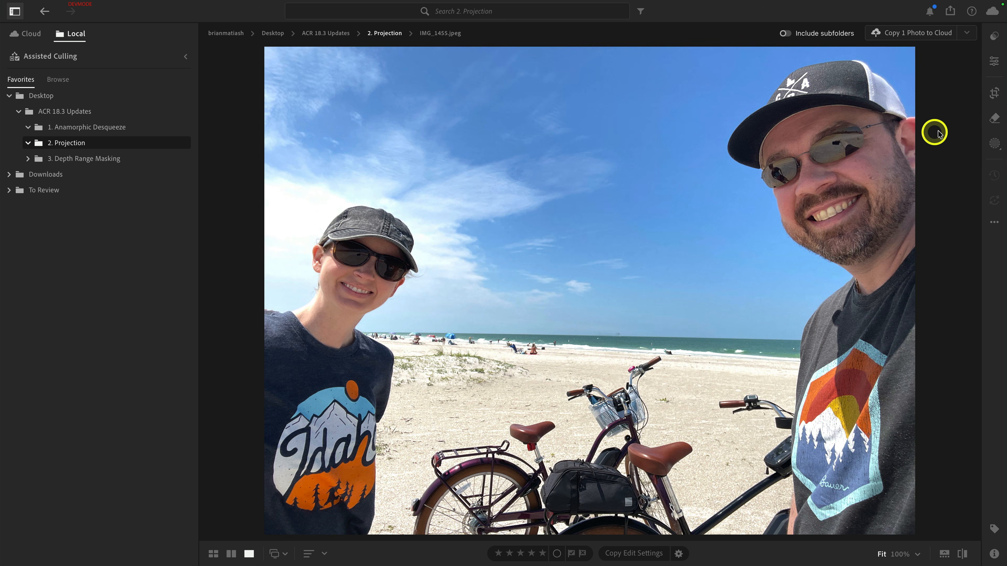
left_click(991, 94)
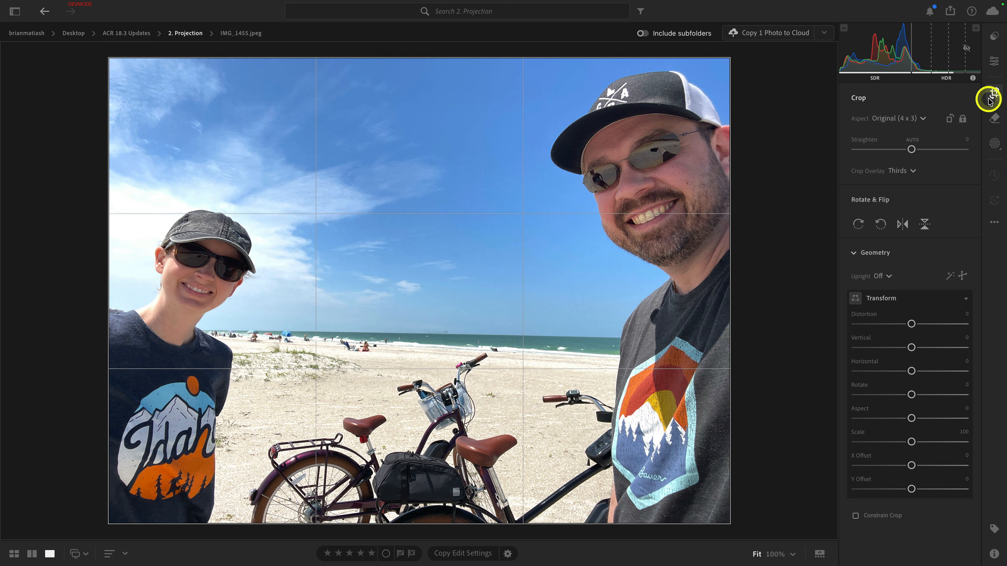
key("e")
key("g")
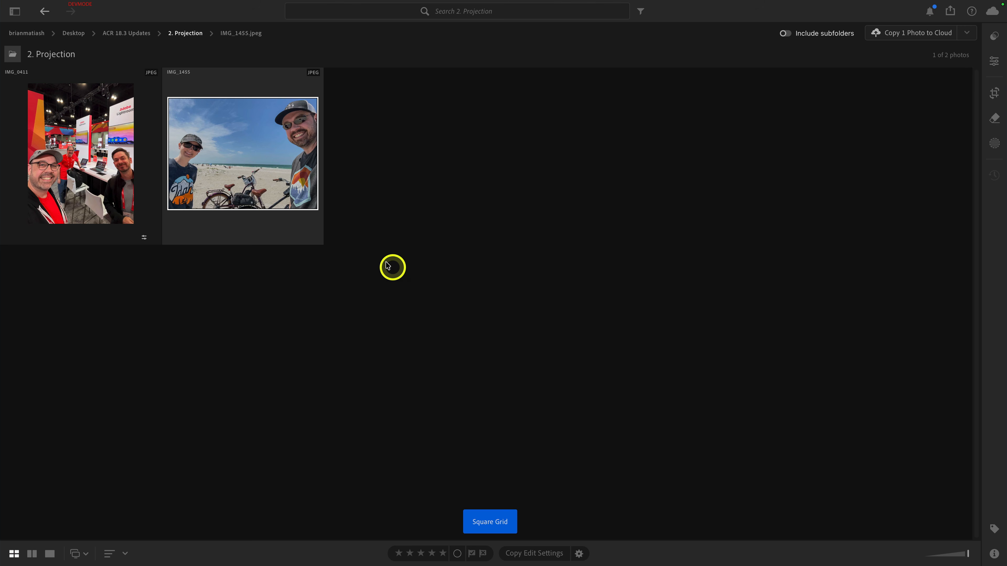
Switch back to Bridge, reopen IMG_1455.jpeg in Camera Raw, and save a JPEG copy of it in the same location
key("ctrl+Left")
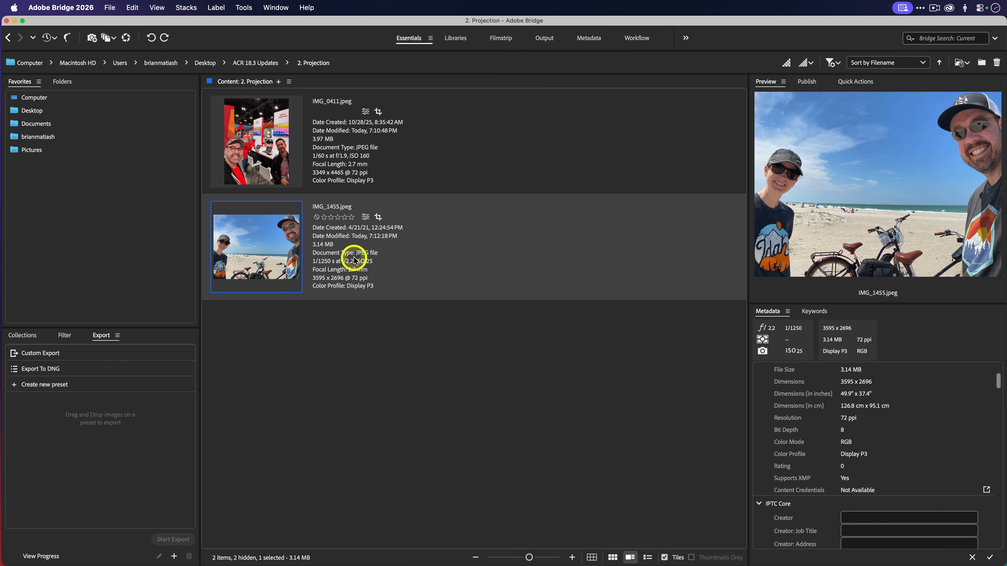
left_click(490, 251)
key("super+r")
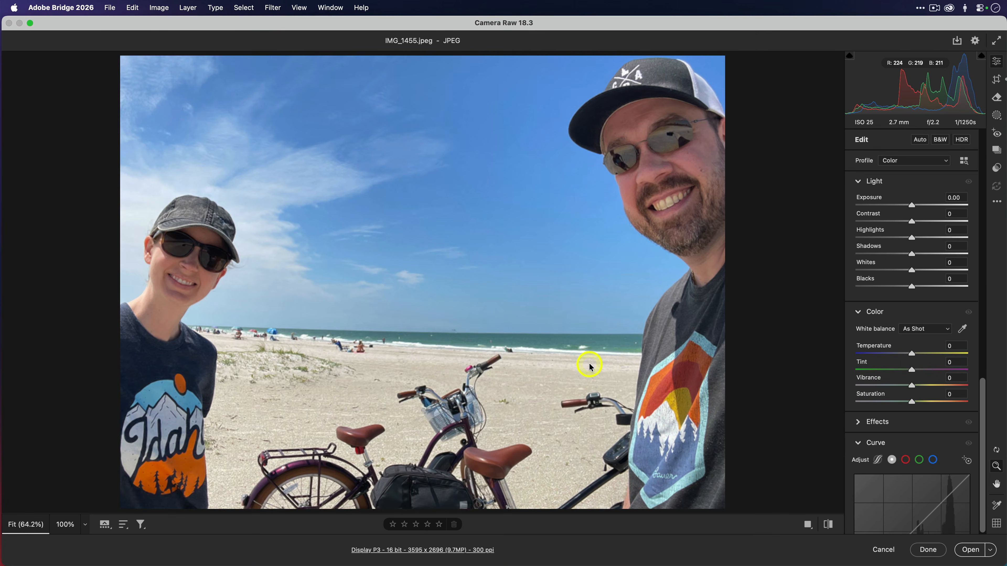
left_click(957, 40)
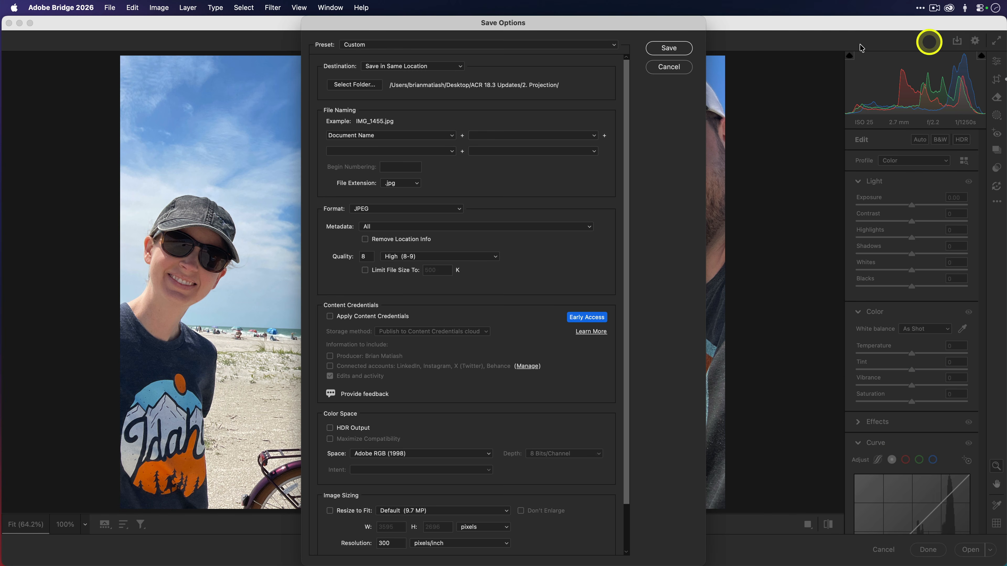
left_click(673, 49)
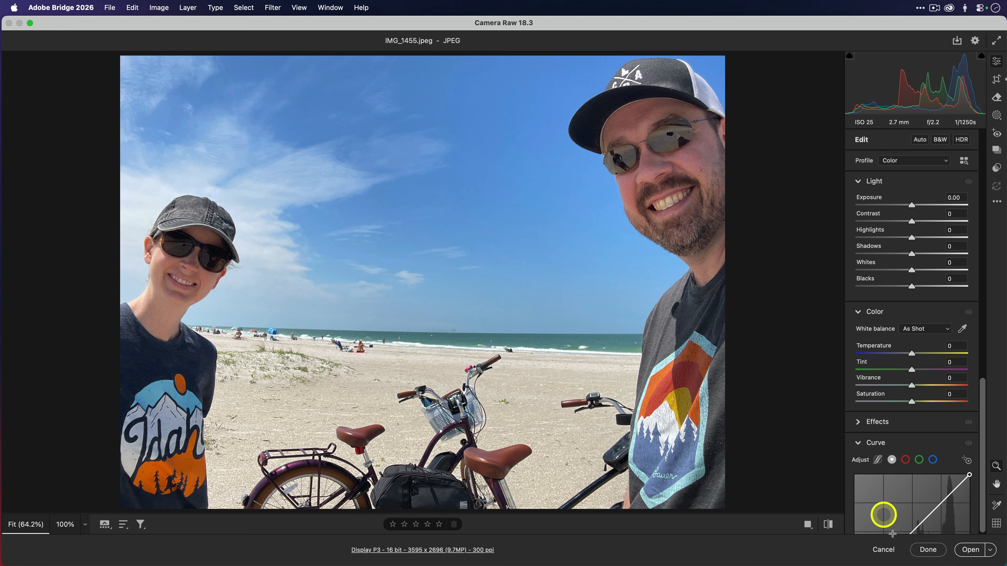
left_click(928, 550)
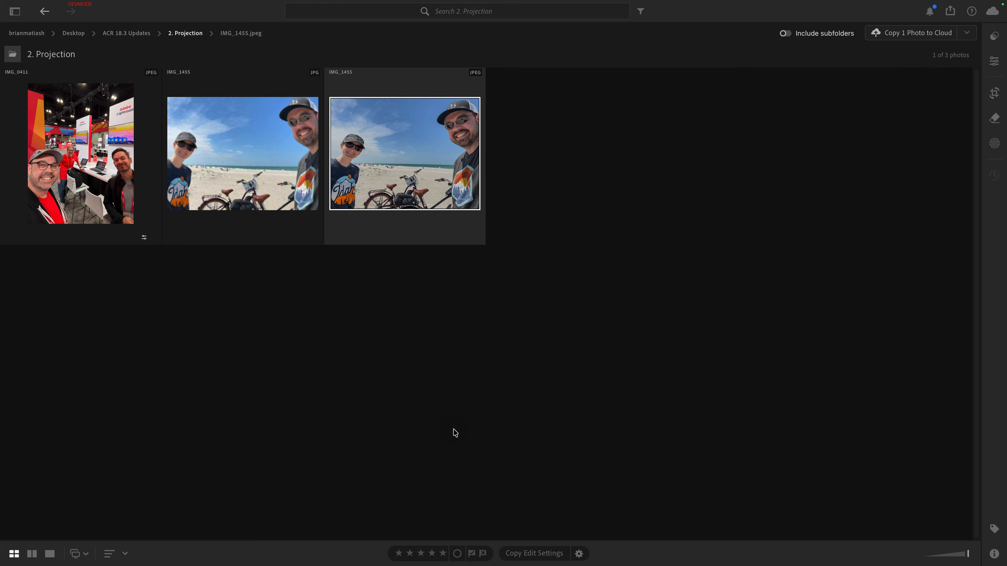
Compare the exported IMG_1455.jpg with the original IMG_1455.jpeg at full size in Lightroom
double_click(257, 167)
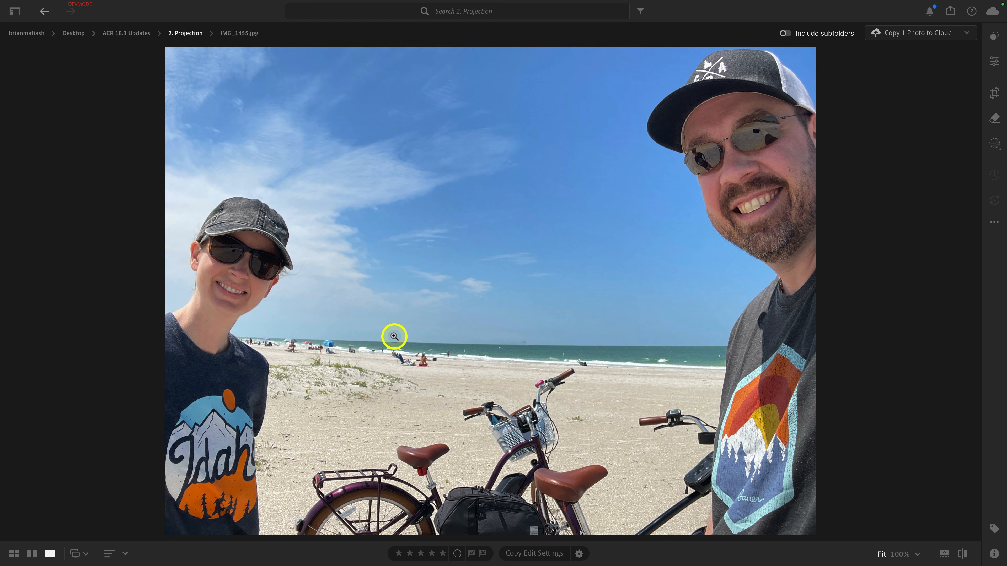
key("Right")
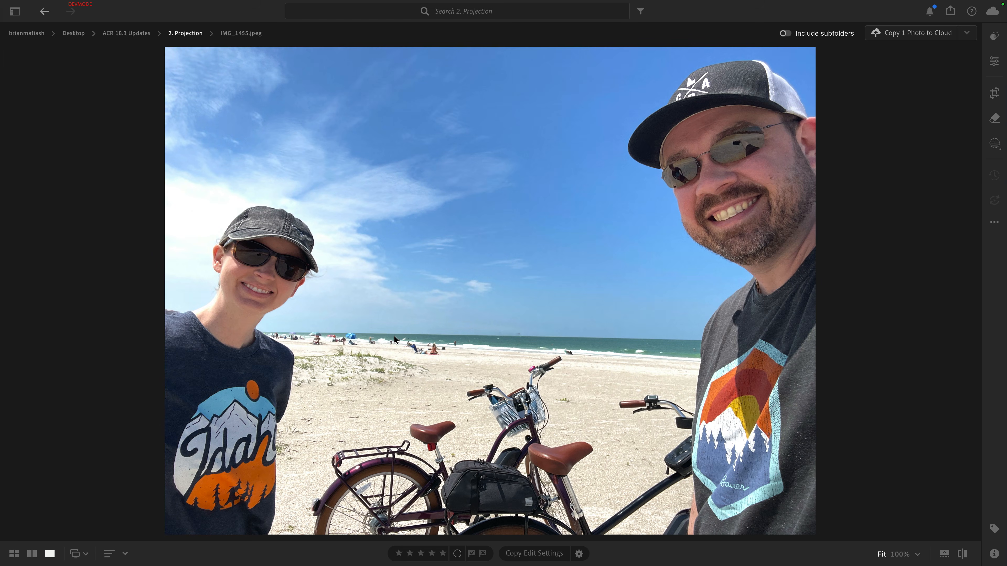
key("Left")
key("Right")
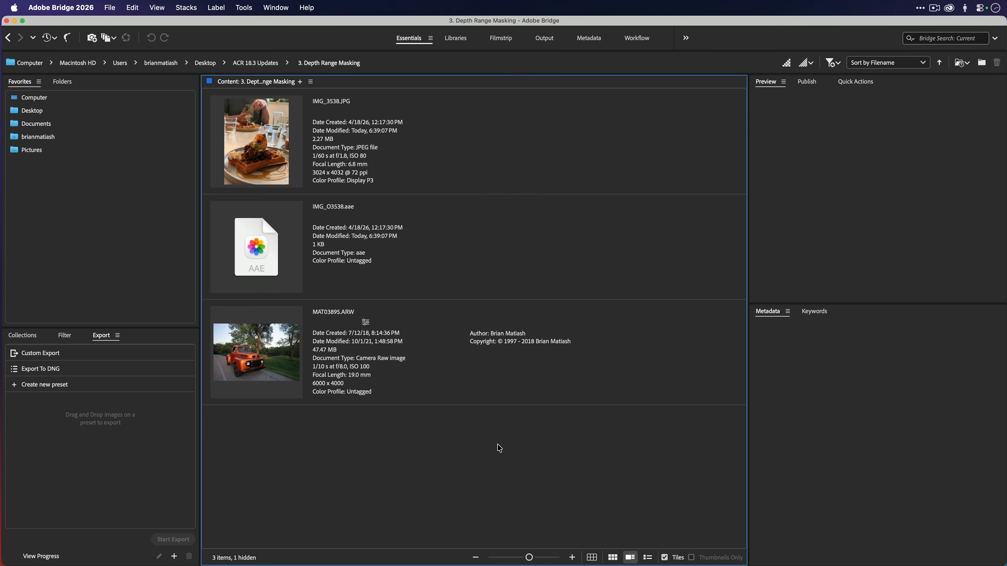
Open MAT03895.ARW in Camera Raw and start a new Depth Range mask
left_click(546, 380)
key("super+r")
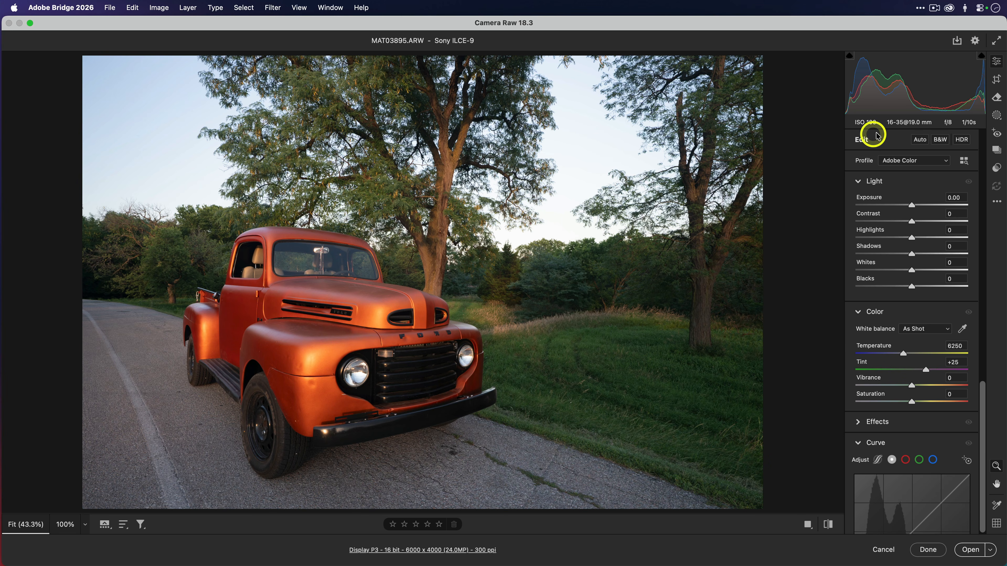
left_click(997, 116)
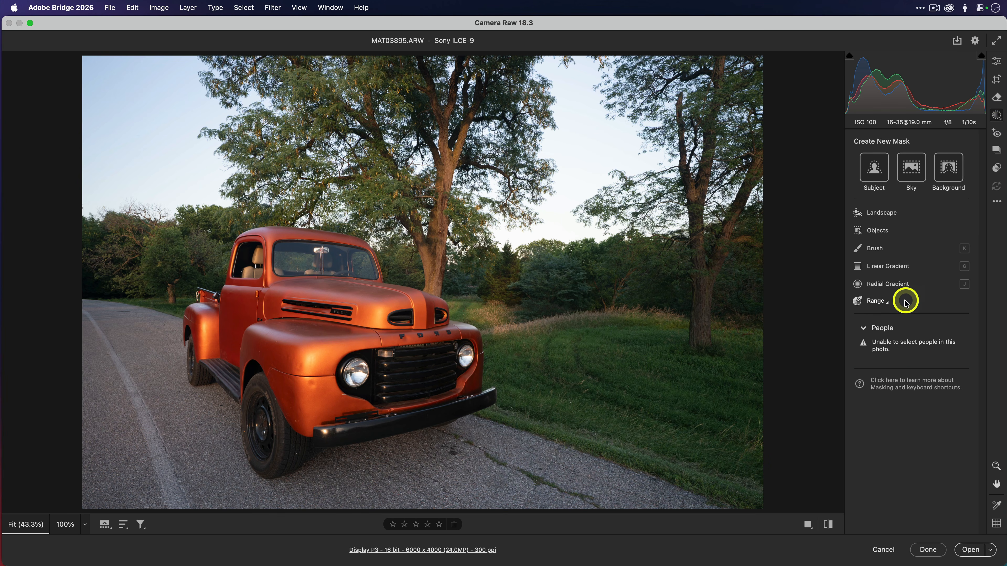
left_click(887, 303)
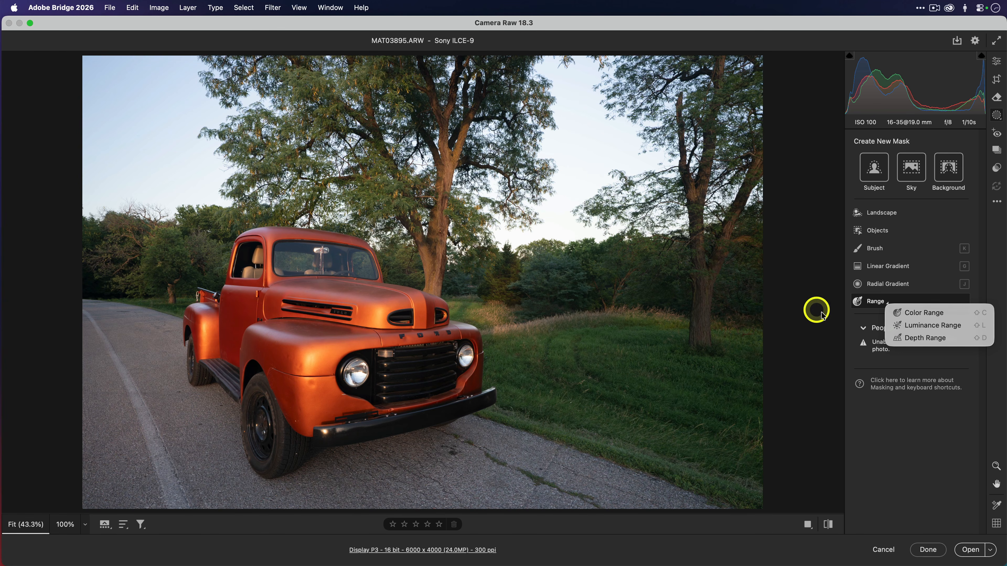
left_click(904, 337)
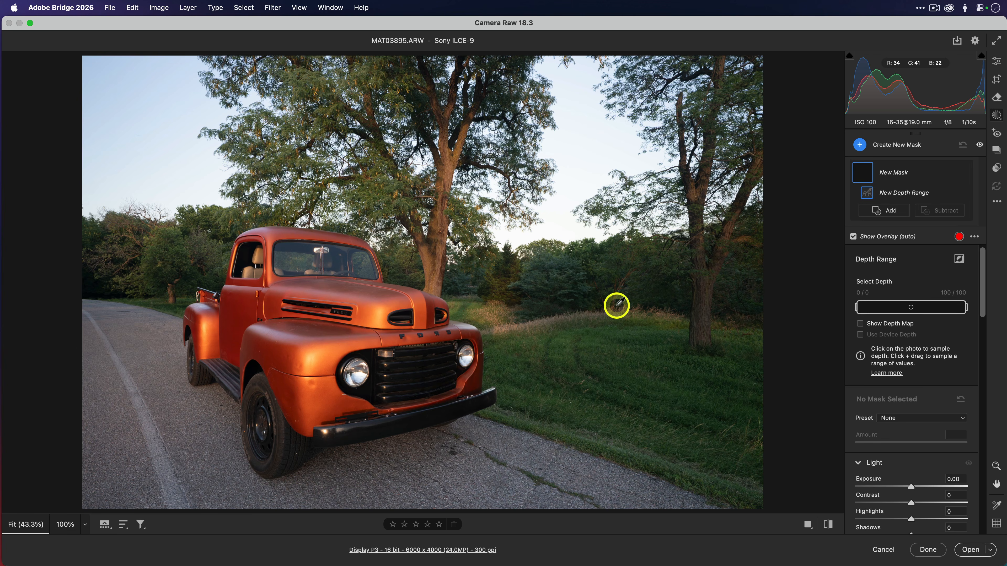
Sample the depth of the truck's front fender for the mask and display the depth map
left_click_drag(617, 306, 538, 285)
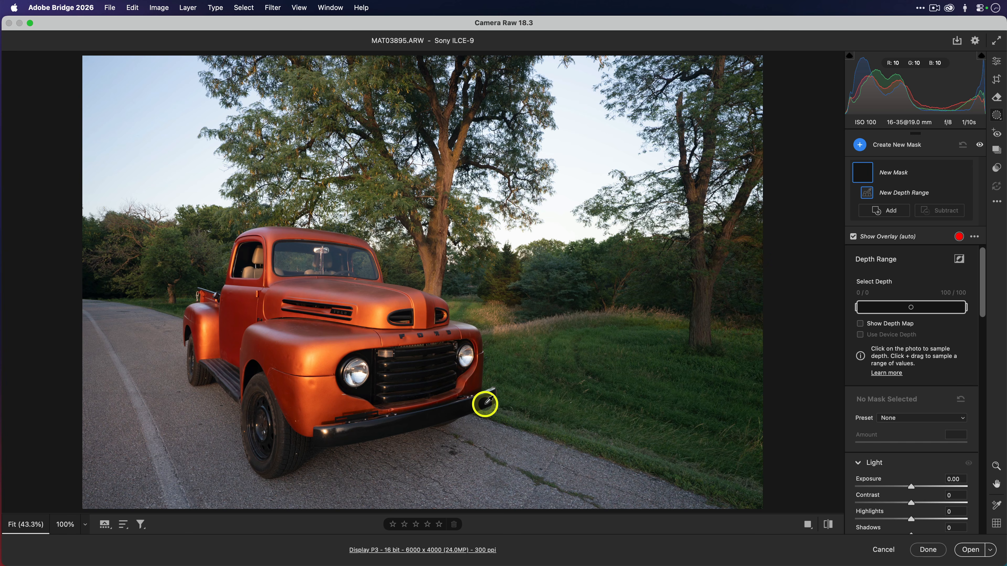
left_click(326, 355)
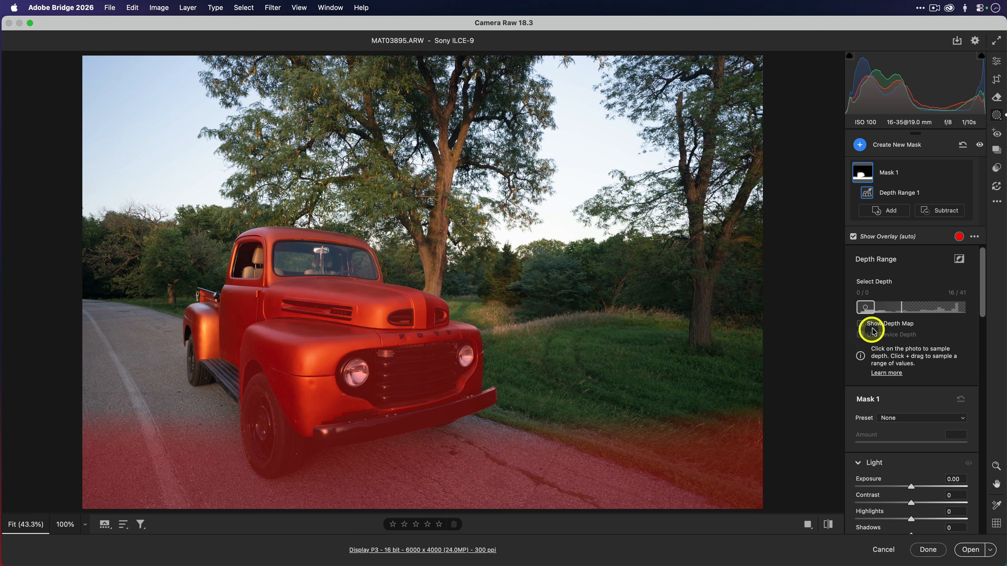
left_click(878, 325)
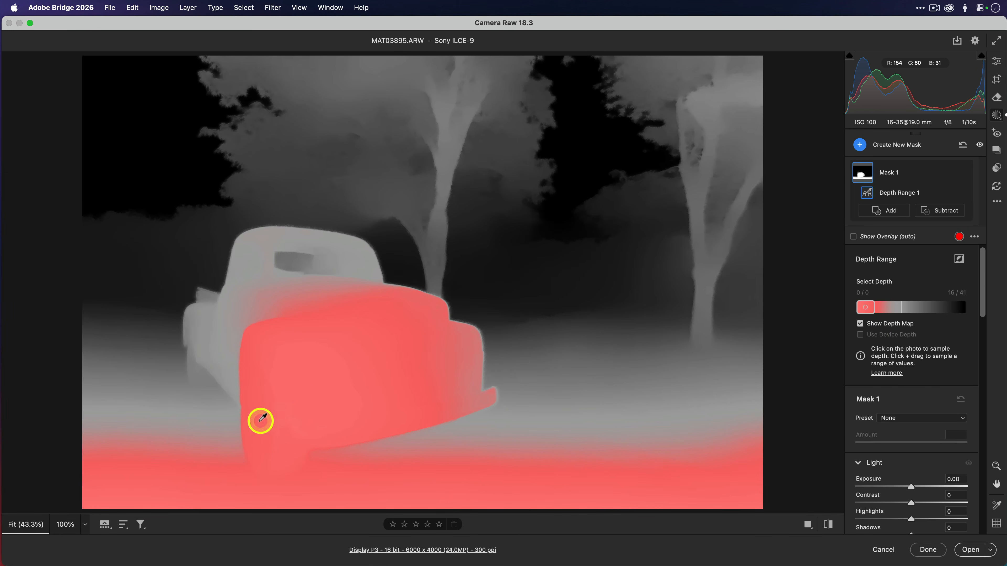
Try moving the selected depth range to the distant trees, at about 76/78 to 94/100
left_click(161, 154)
mouse_move(329, 339)
left_mouse_down()
mouse_move(348, 342)
mouse_move(411, 410)
mouse_move(501, 384)
mouse_move(803, 338)
mouse_move(870, 318)
mouse_move(879, 311)
mouse_move(869, 304)
mouse_move(884, 309)
mouse_move(852, 309)
left_mouse_up()
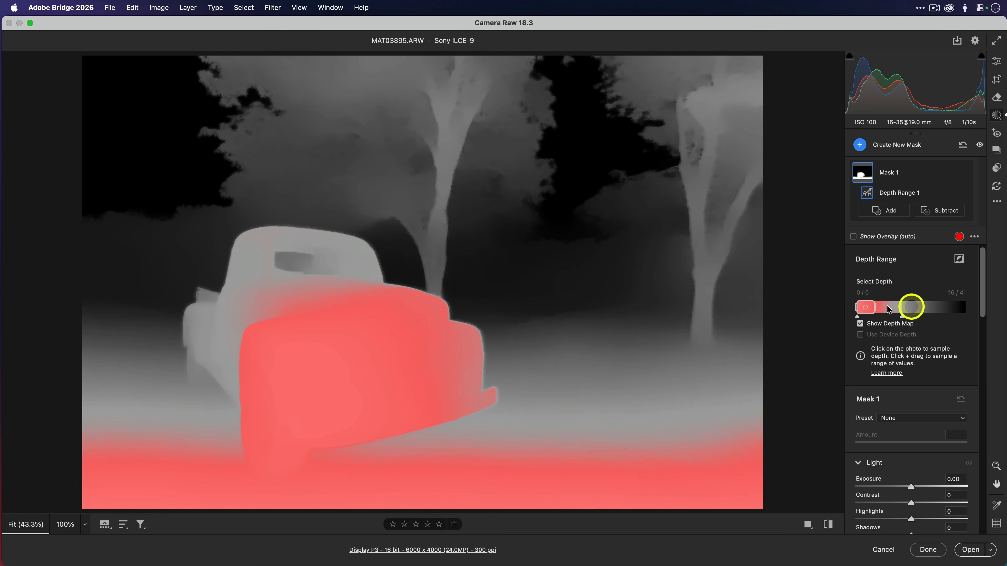
left_click_drag(867, 310, 952, 311)
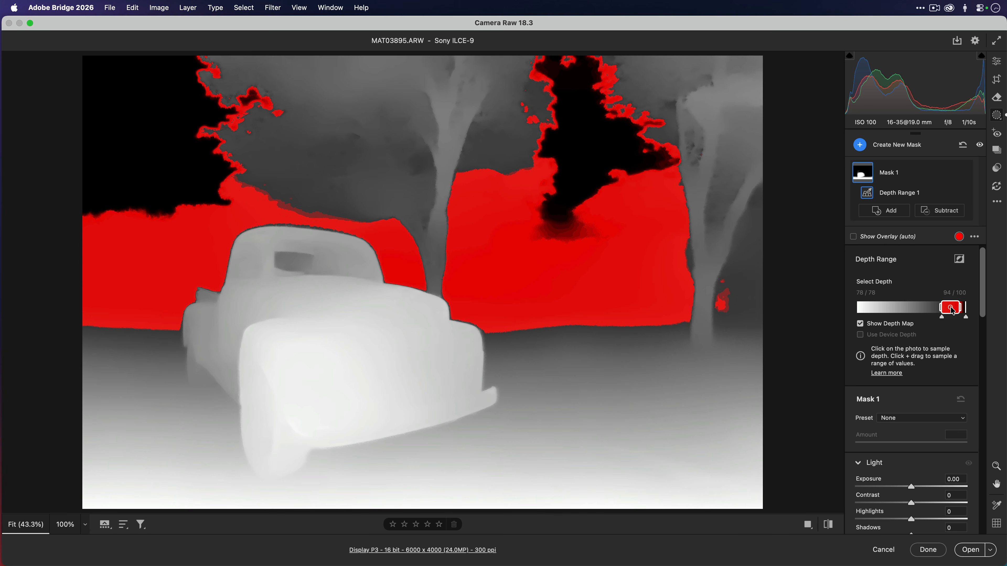
Fit the depth range to the truck and foreground at 0/0 to 42/58, including its falloff, and hide the depth map
left_click_drag(948, 310, 910, 312)
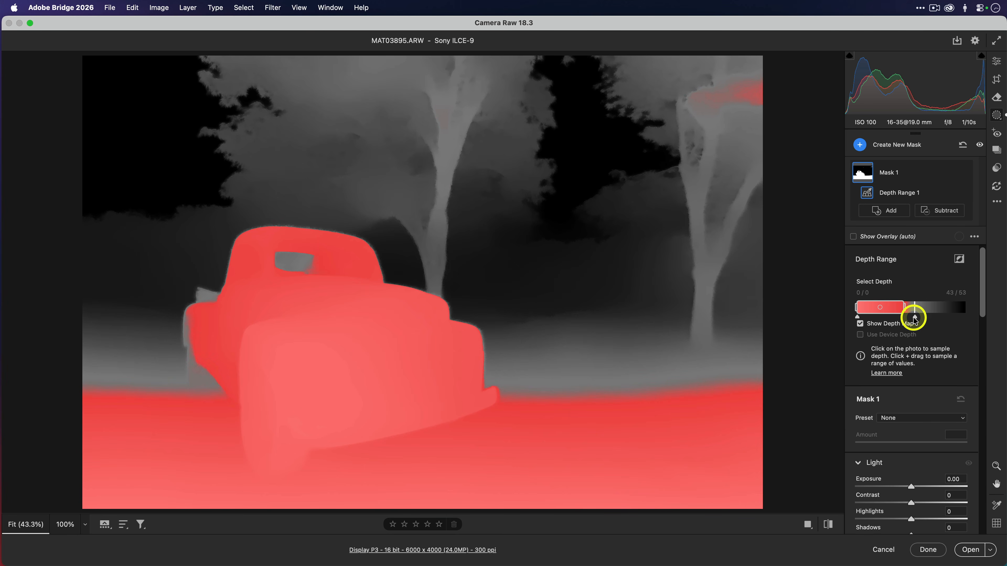
left_click_drag(915, 318, 939, 319)
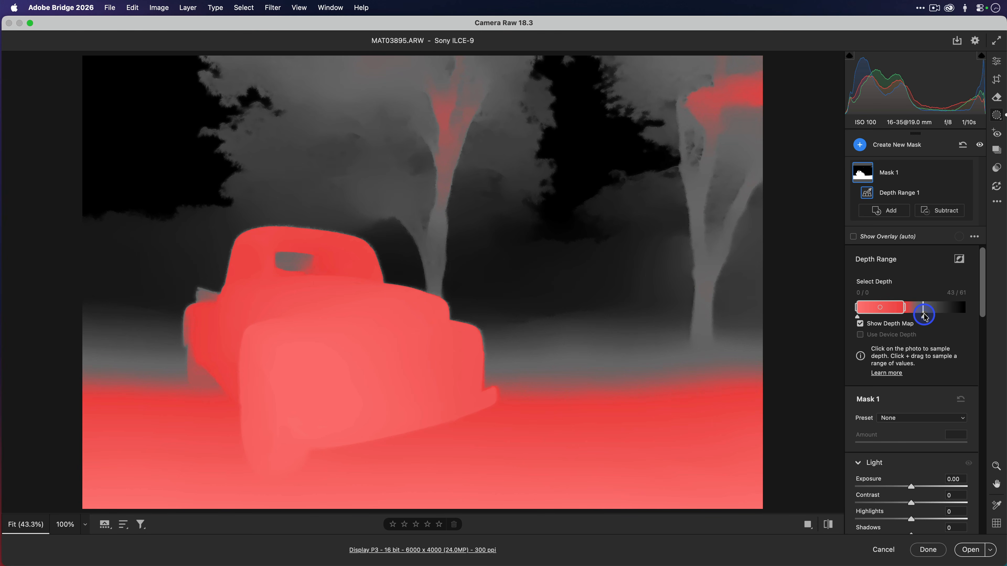
left_click_drag(922, 316, 904, 314)
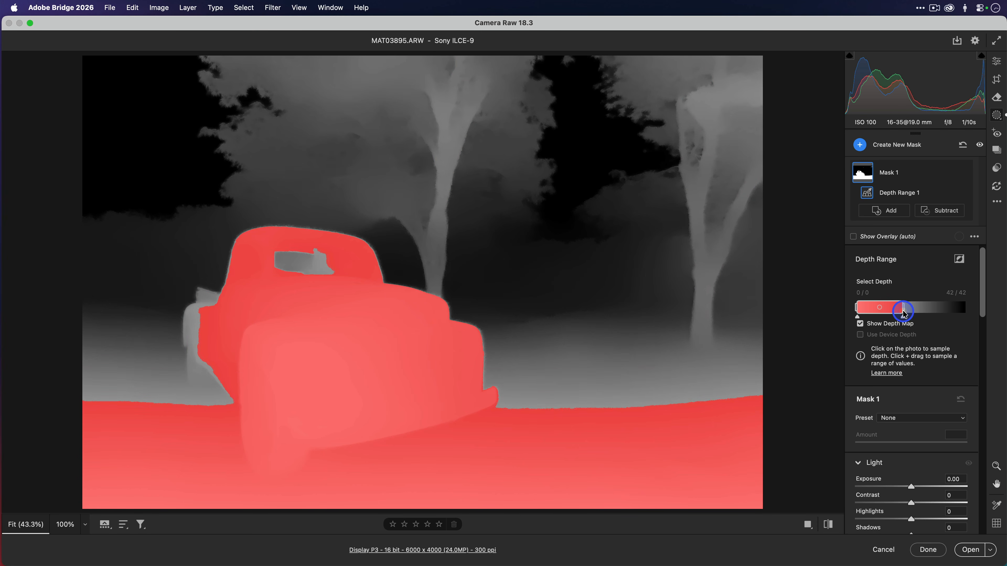
left_click_drag(904, 314, 915, 316)
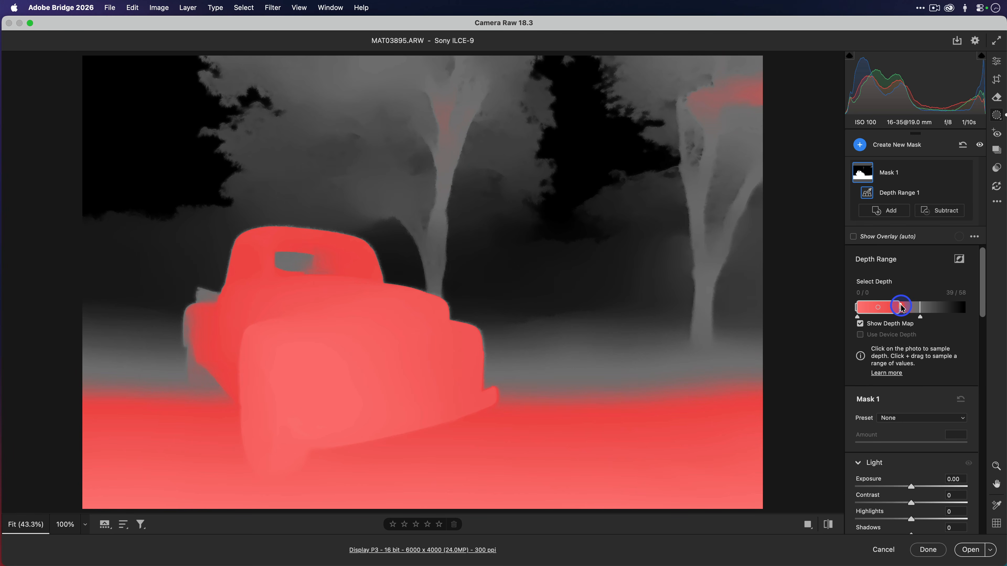
left_click_drag(902, 308, 904, 308)
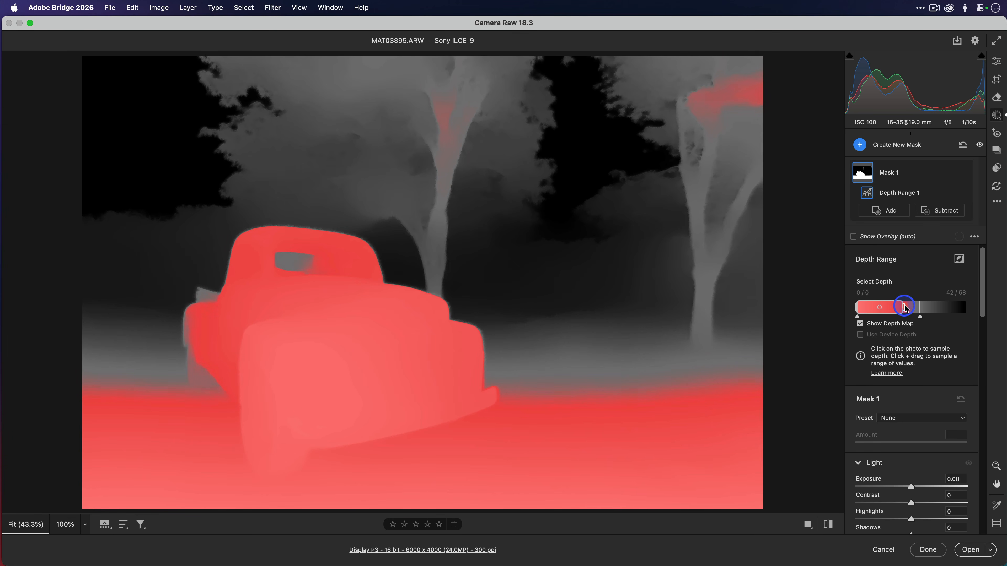
left_click(881, 326)
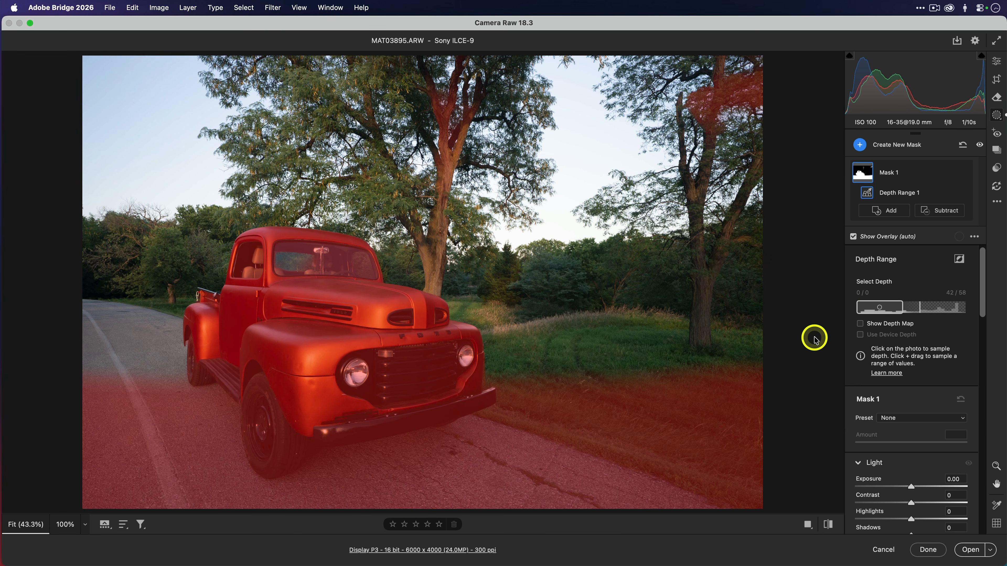
Hide the mask overlay and set the foreground mask's Exposure to +0.35 and Temperature to about +11
left_click(853, 236)
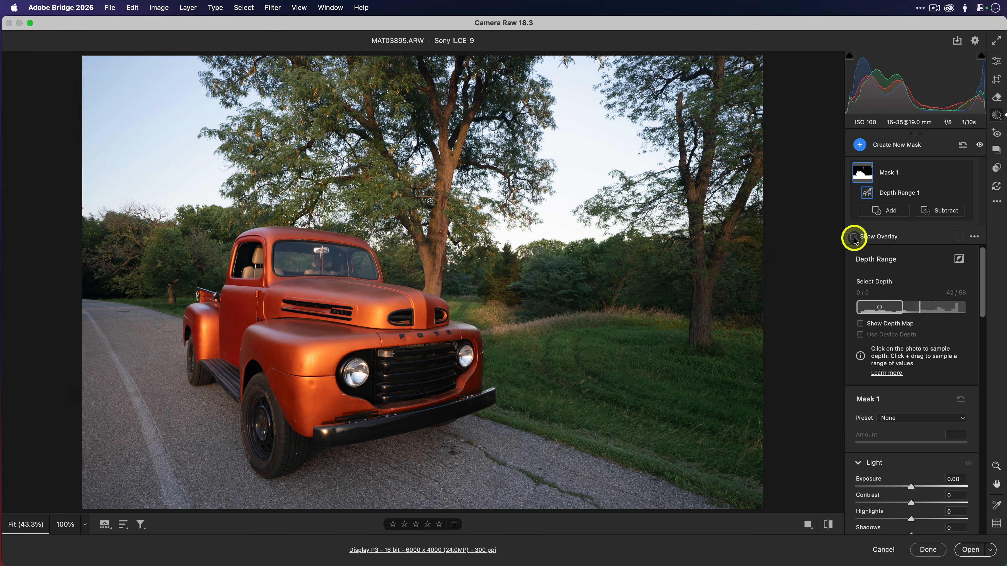
scroll(888, 311, "down", 1)
scroll(889, 313, "down", 5)
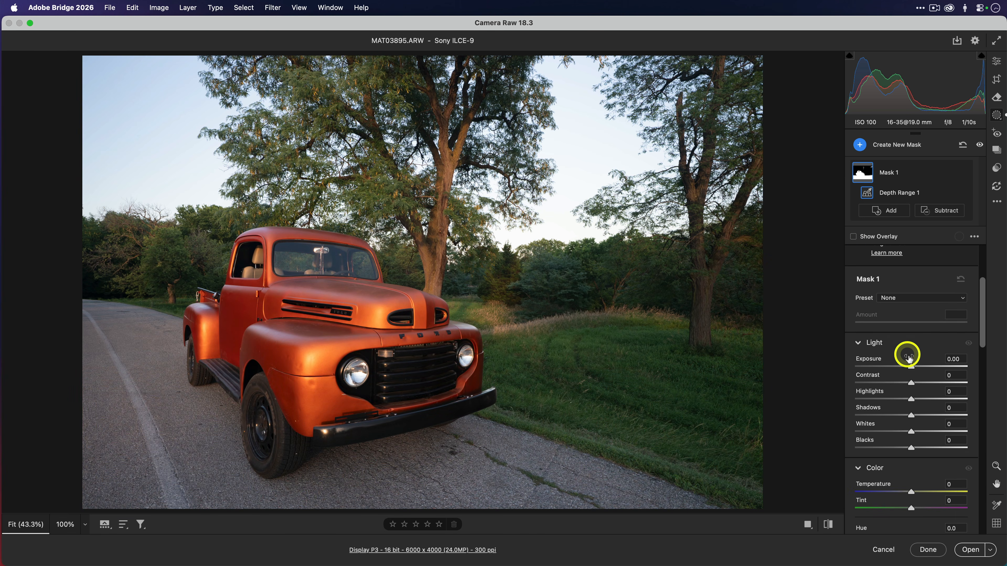
left_click_drag(914, 370, 917, 370)
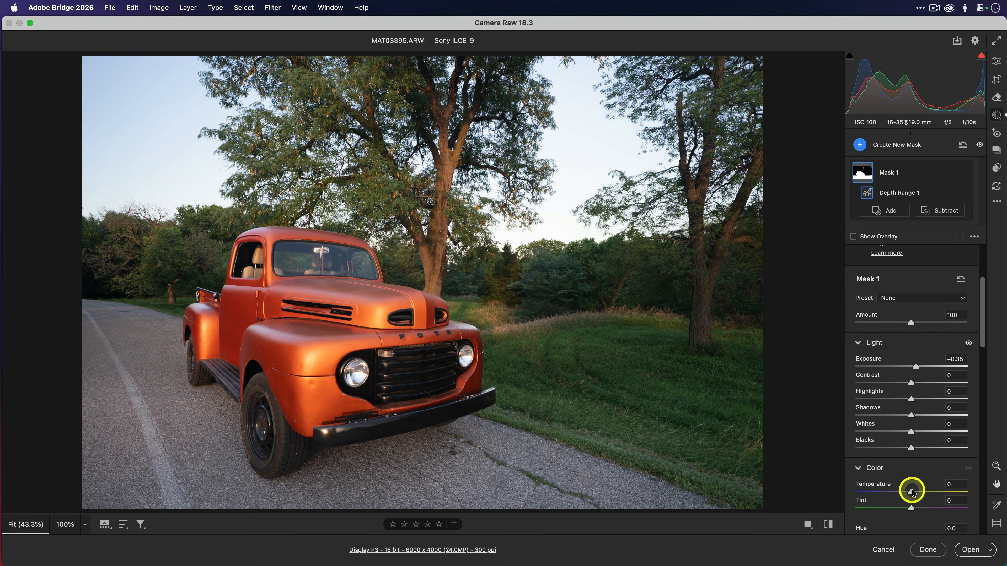
left_click_drag(912, 492, 917, 493)
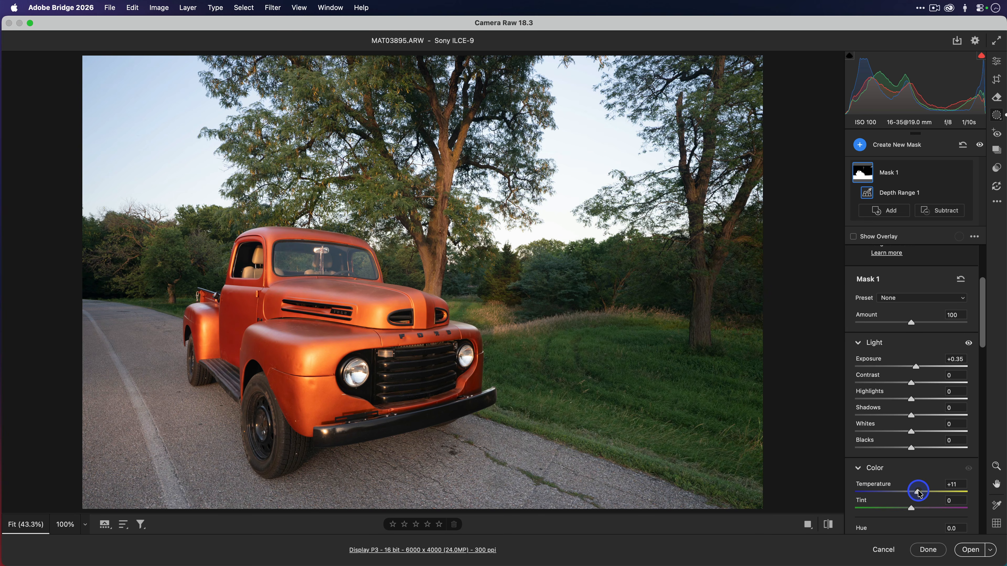
Set the foreground mask's Dehaze to +6 and raise its Texture slightly
scroll(897, 456, "down", 10)
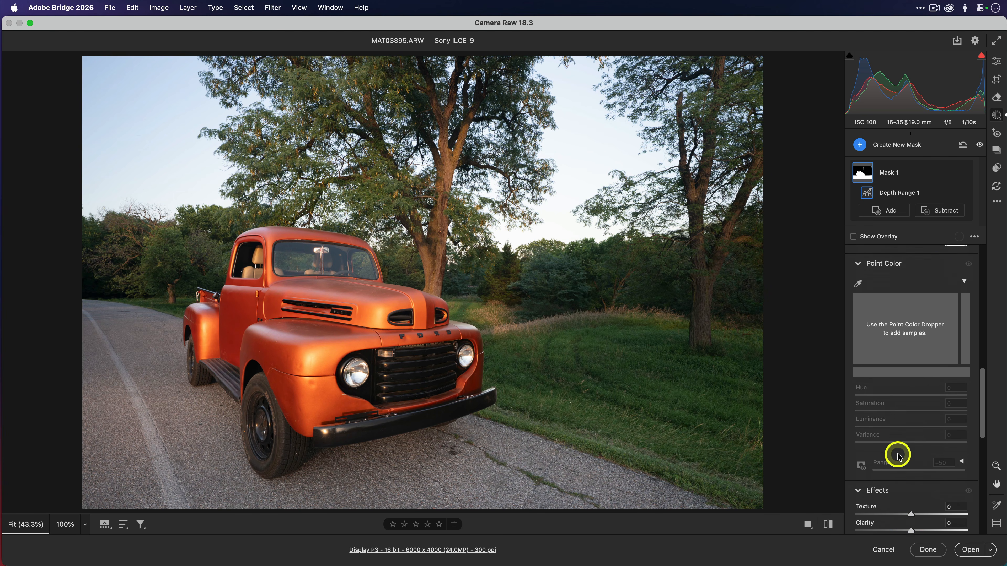
scroll(898, 456, "down", 2)
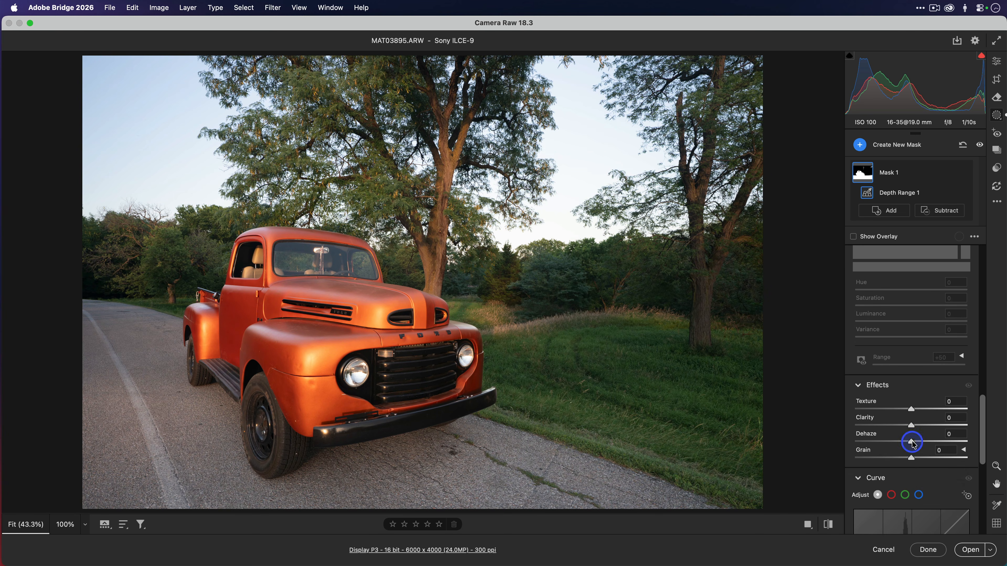
left_click_drag(916, 444, 917, 413)
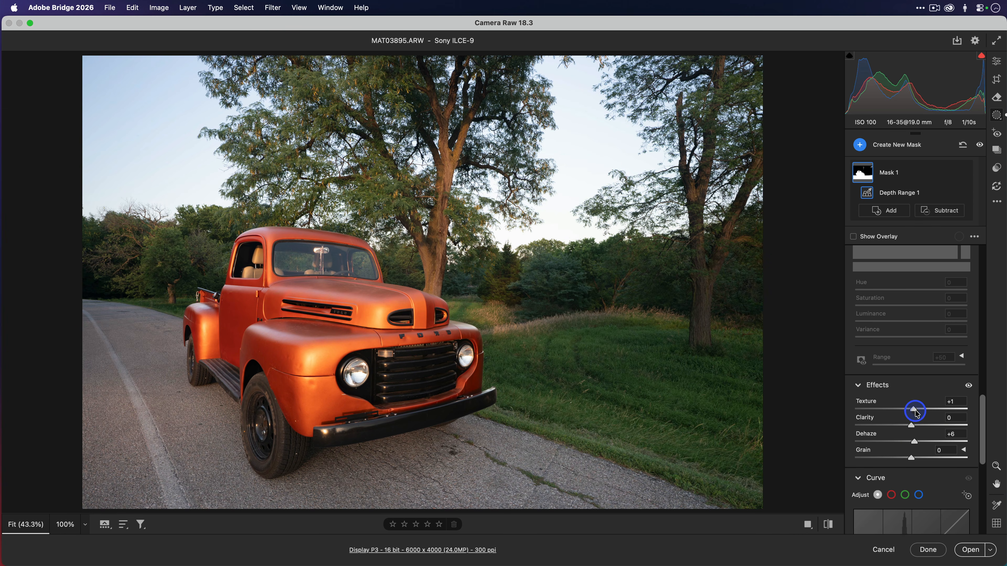
Rename the truck's depth mask as Foreground Mask
scroll(919, 413, "up", 10)
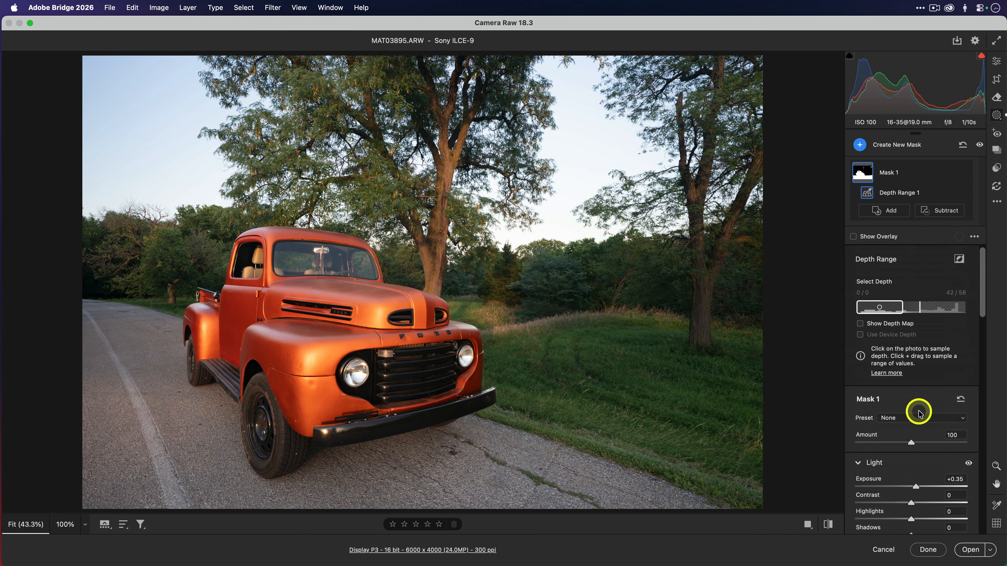
left_click(951, 174)
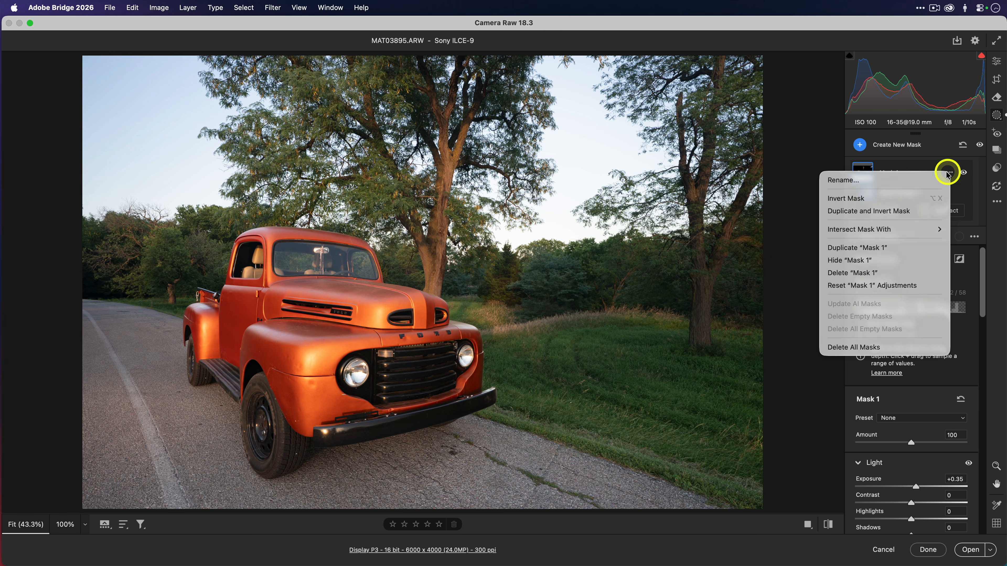
left_click(935, 178)
type("F")
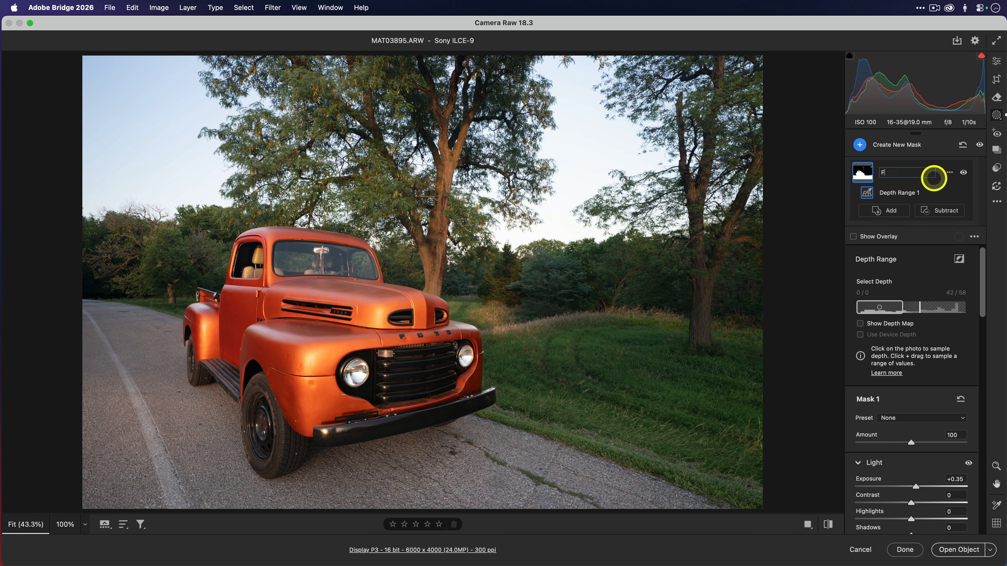
type("oreground")
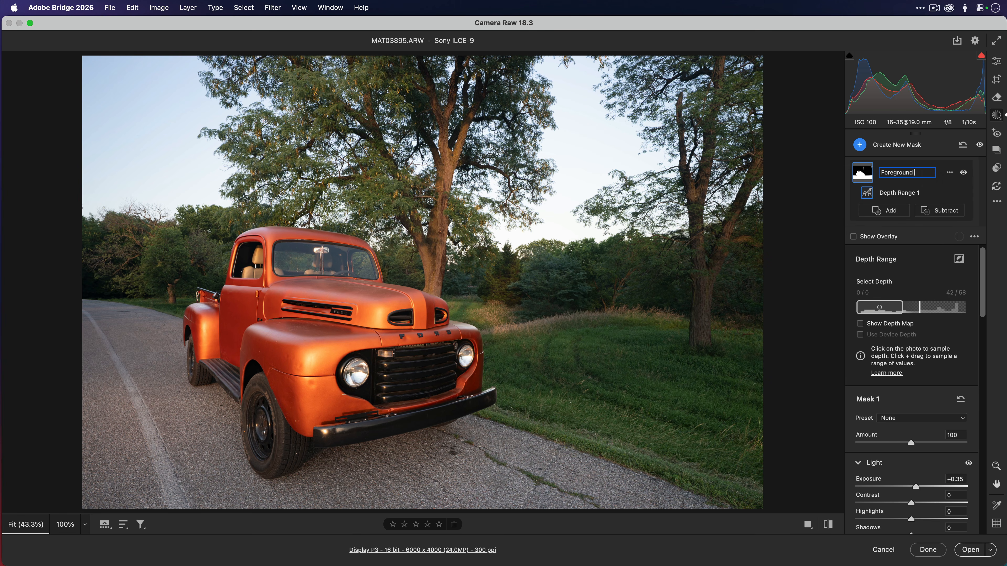
type(" Mask")
key("Return")
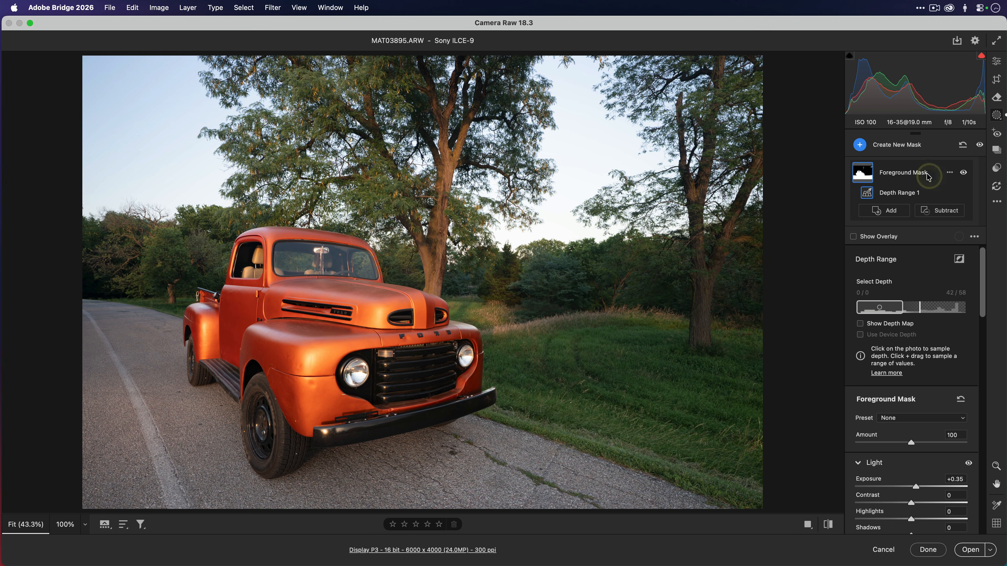
Create a second Depth Range mask sampled from the distant tree line behind the truck
left_click(904, 146)
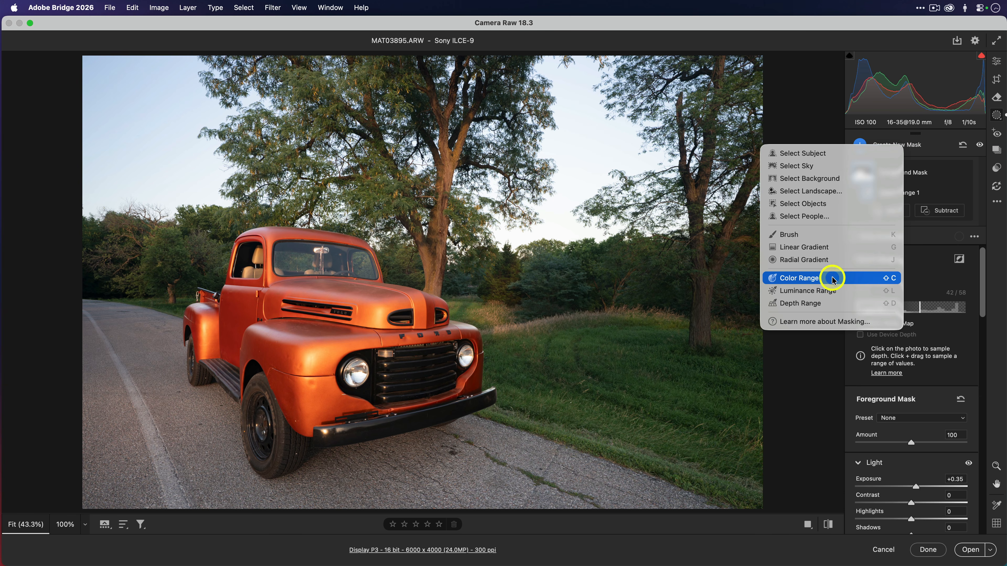
left_click(832, 303)
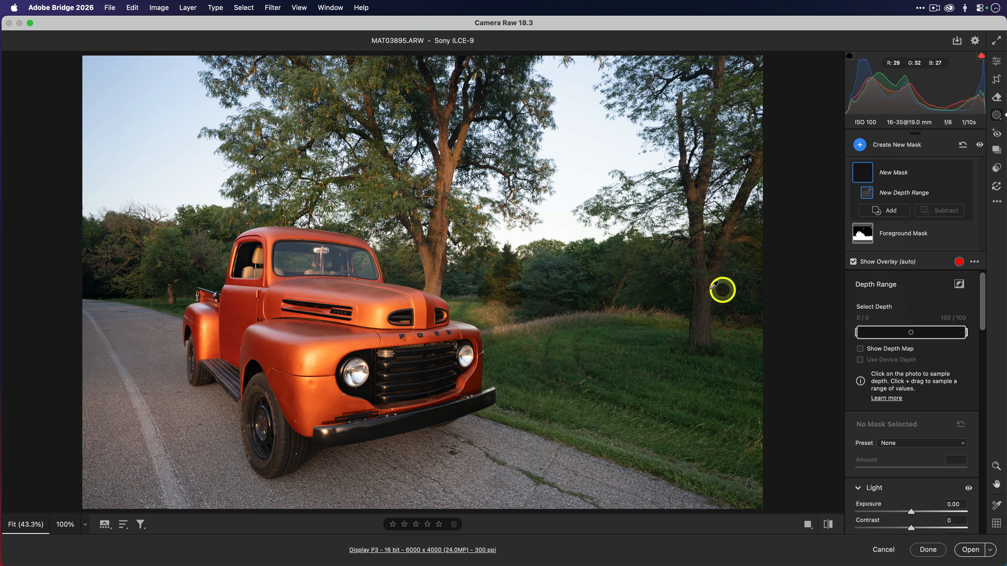
left_click(547, 261)
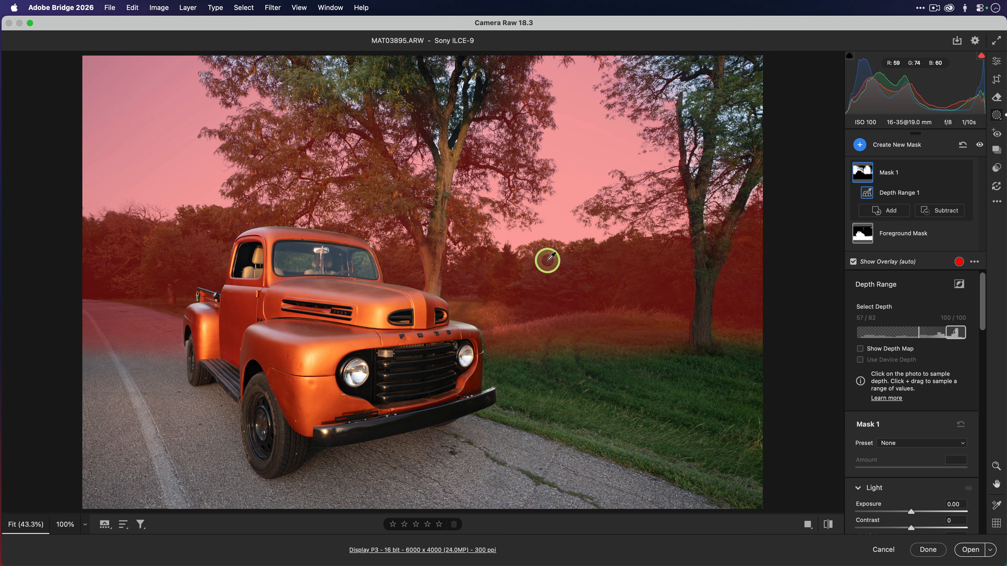
Using the depth map, set the background mask's depth range to 52/83 to 100/100, and hide the map and the overlay
left_click(869, 350)
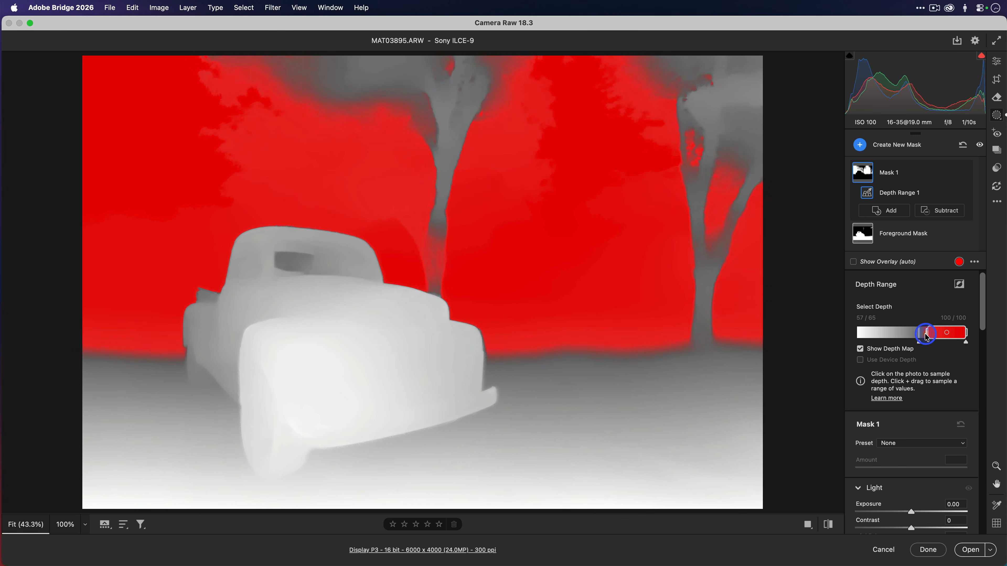
mouse_move(920, 336)
left_mouse_down()
mouse_move(911, 336)
mouse_move(938, 336)
left_mouse_up()
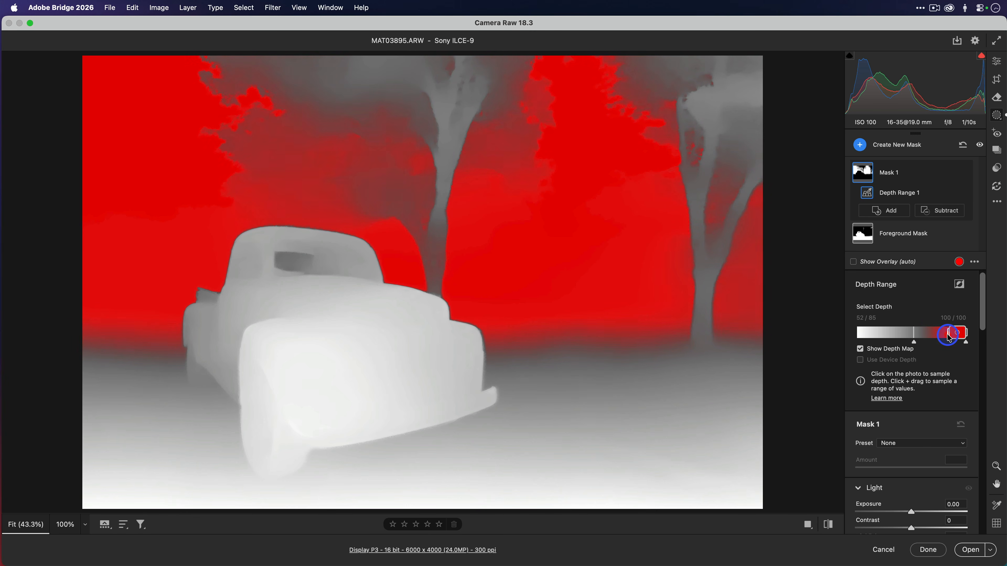
left_click_drag(947, 338, 948, 337)
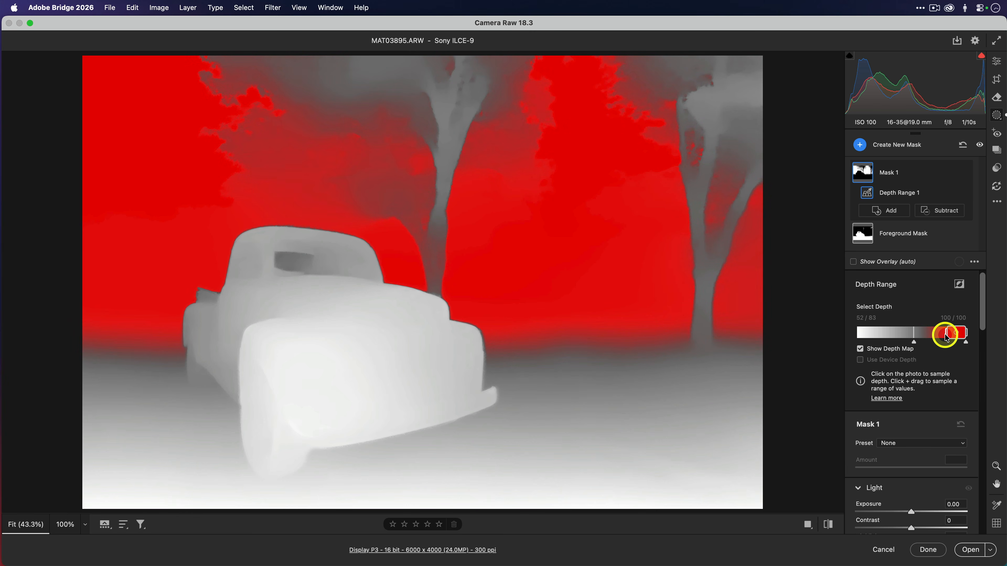
left_click(886, 351)
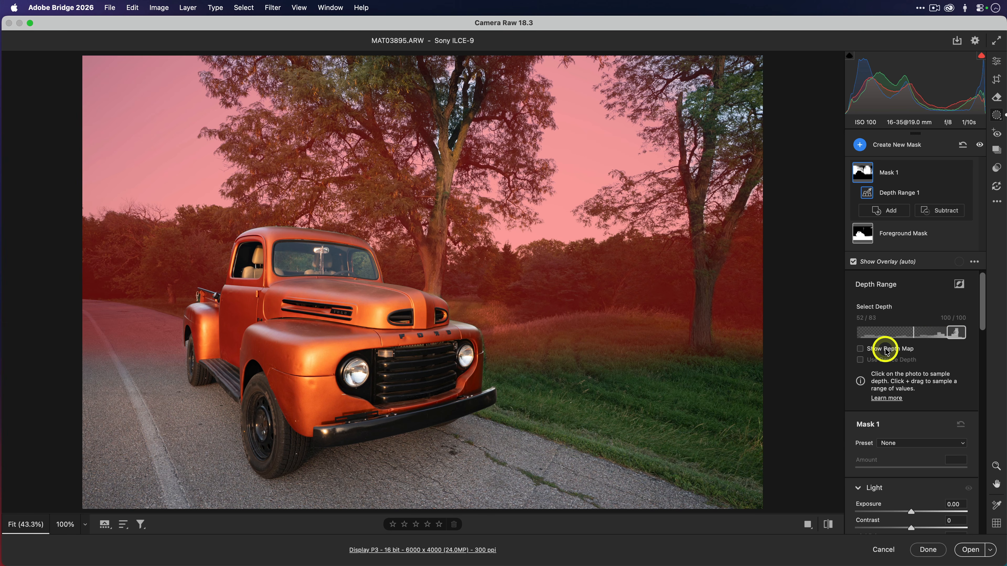
left_click(875, 262)
scroll(898, 307, "down", 6)
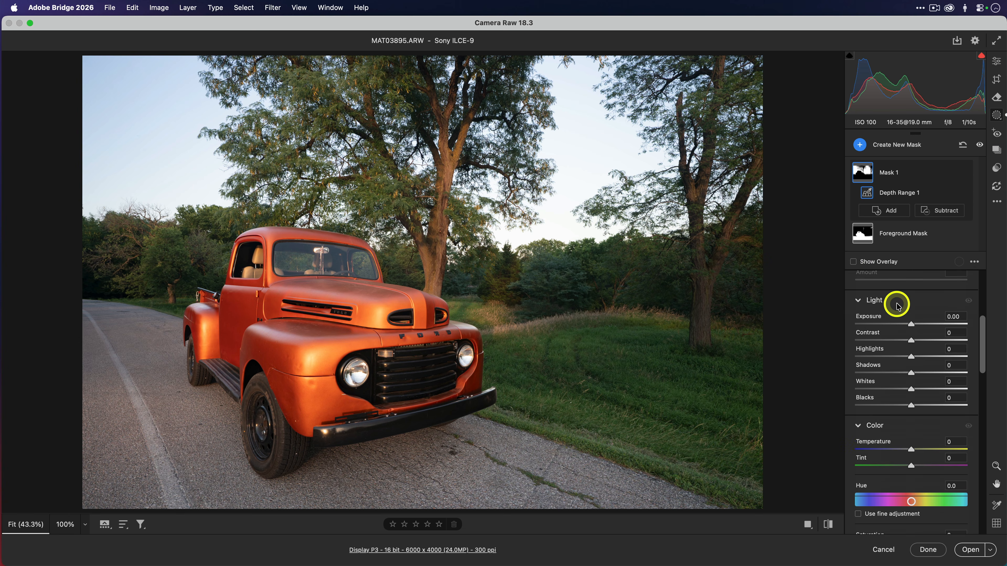
Set the background mask's Exposure to -0.50 and Contrast to +17, and subtract the sky from the mask
mouse_move(912, 326)
left_mouse_down()
mouse_move(903, 324)
mouse_move(921, 341)
left_mouse_up()
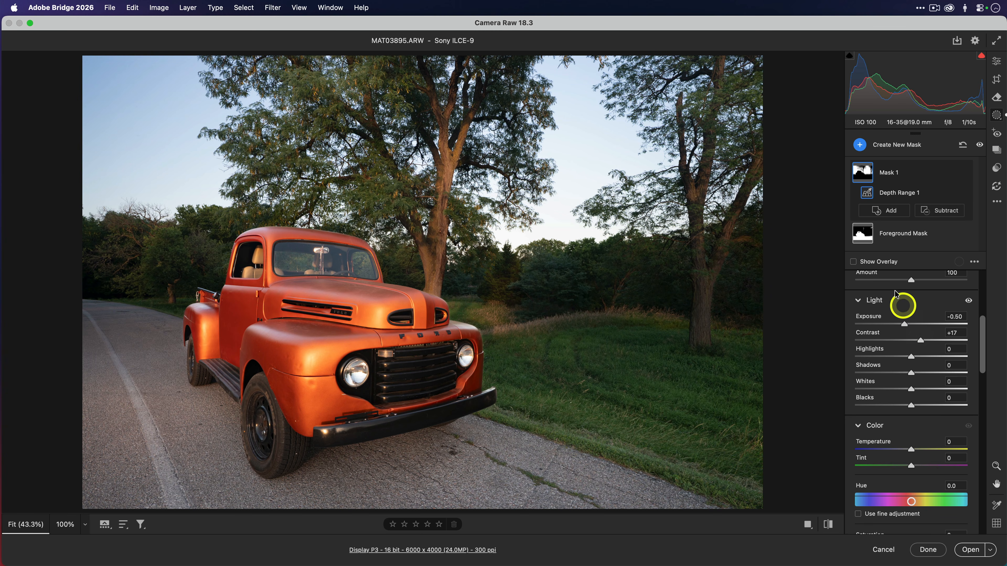
mouse_move(864, 174)
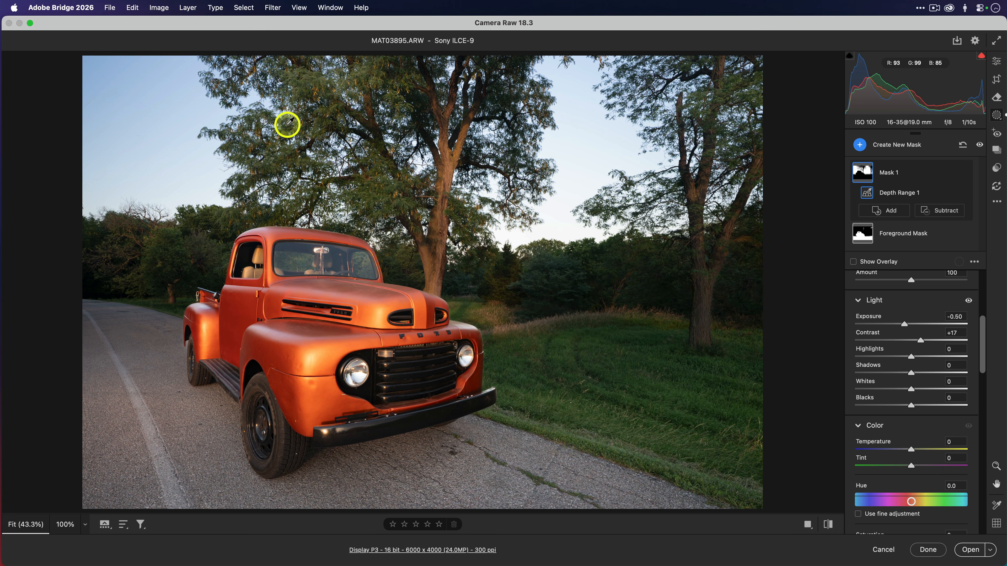
left_click(941, 216)
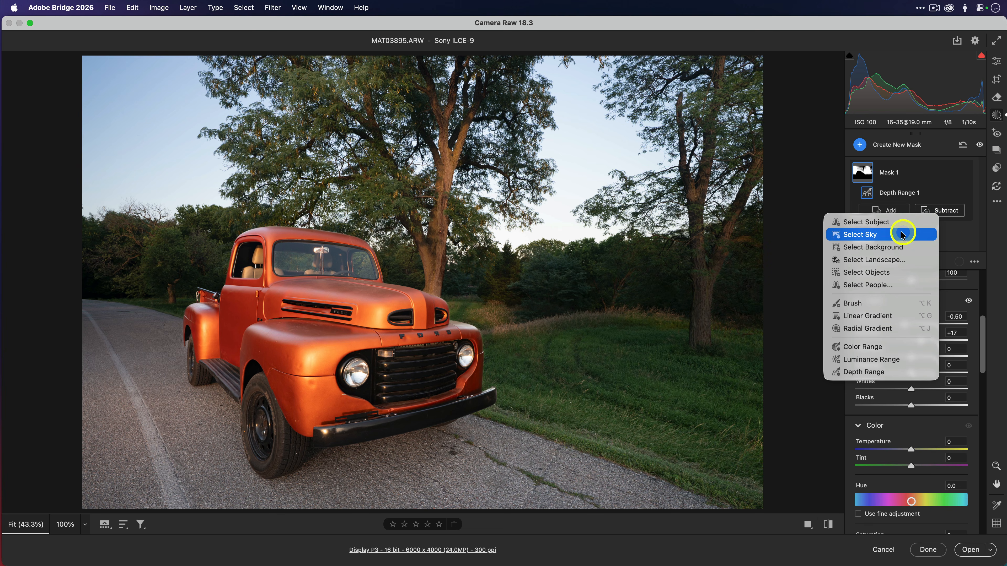
left_click(880, 236)
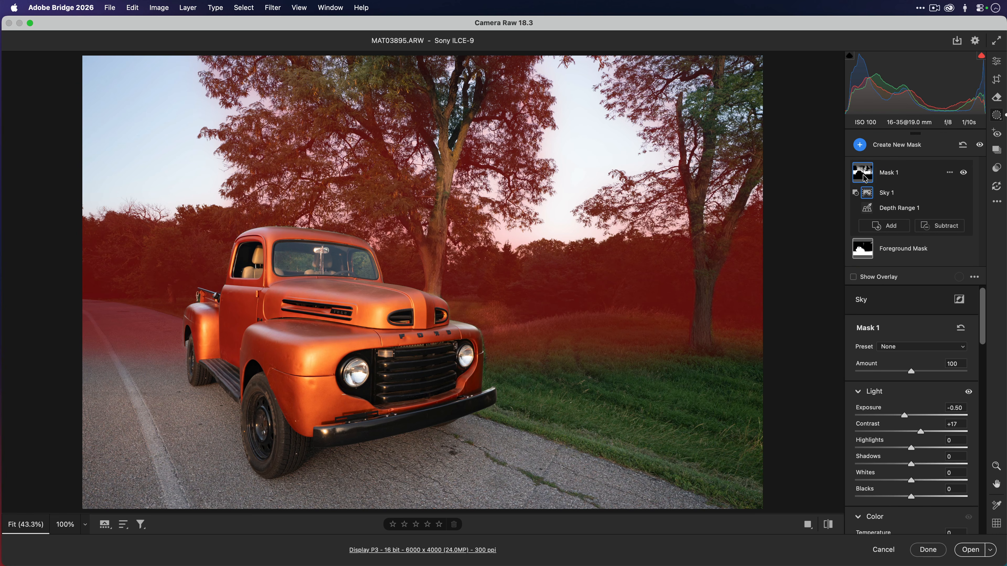
Rename the truck photo's background mask as Background minus Sky Mask
left_click(950, 173)
left_click(928, 175)
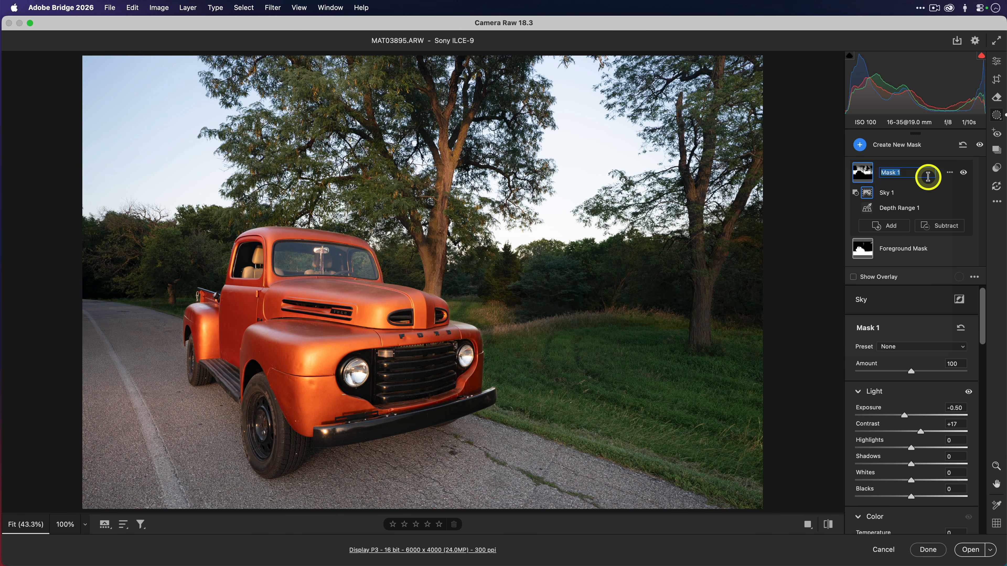
type("Background m")
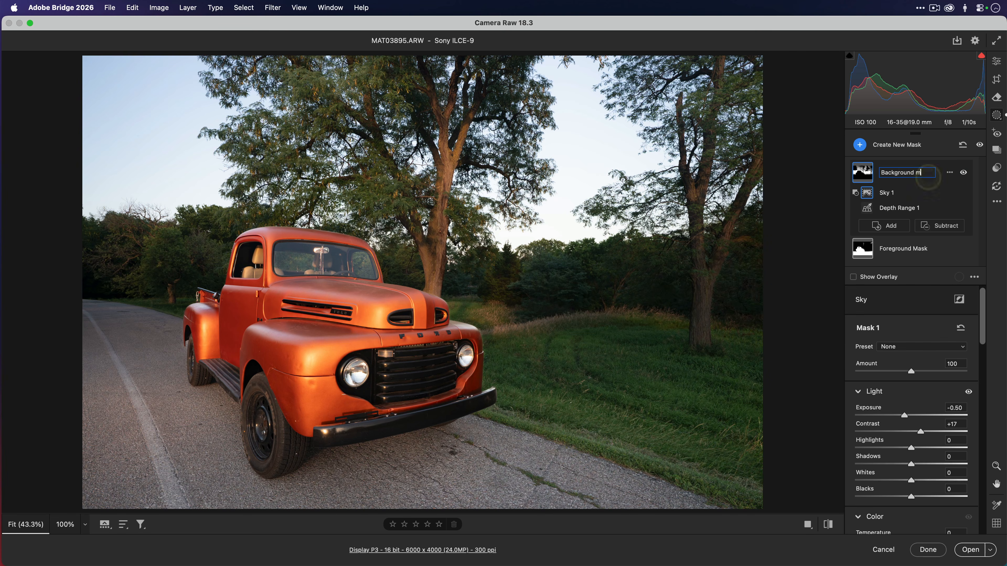
type("inus Sky Mask")
key("Return")
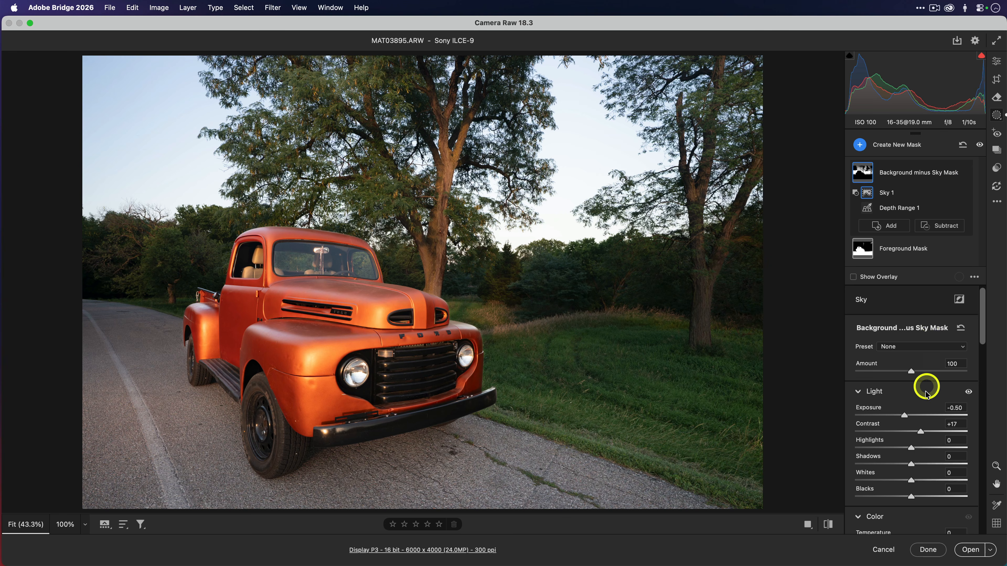
Finish the truck photo's edits and open IMG_3538.JPG in Camera Raw
left_click(929, 543)
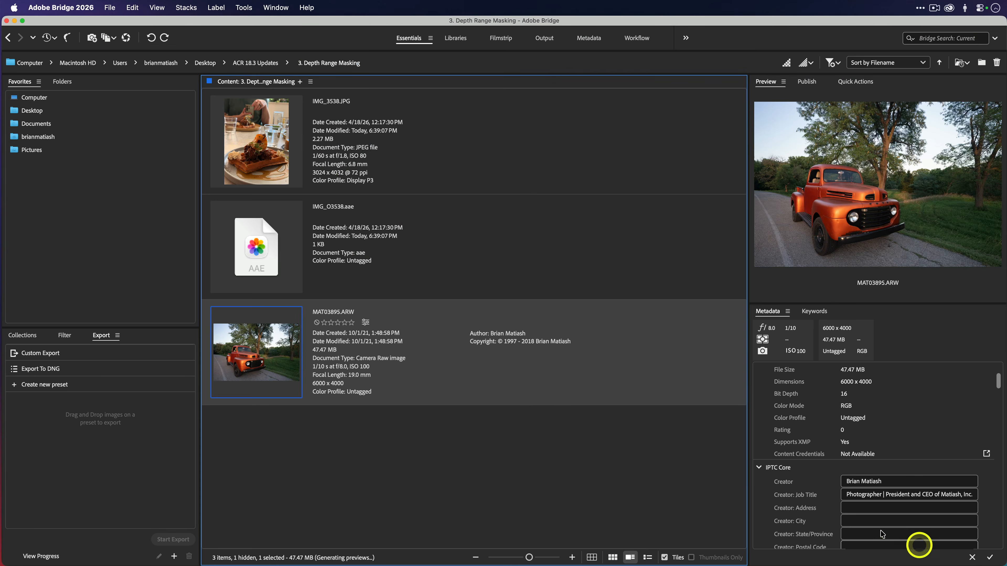
left_click(479, 141)
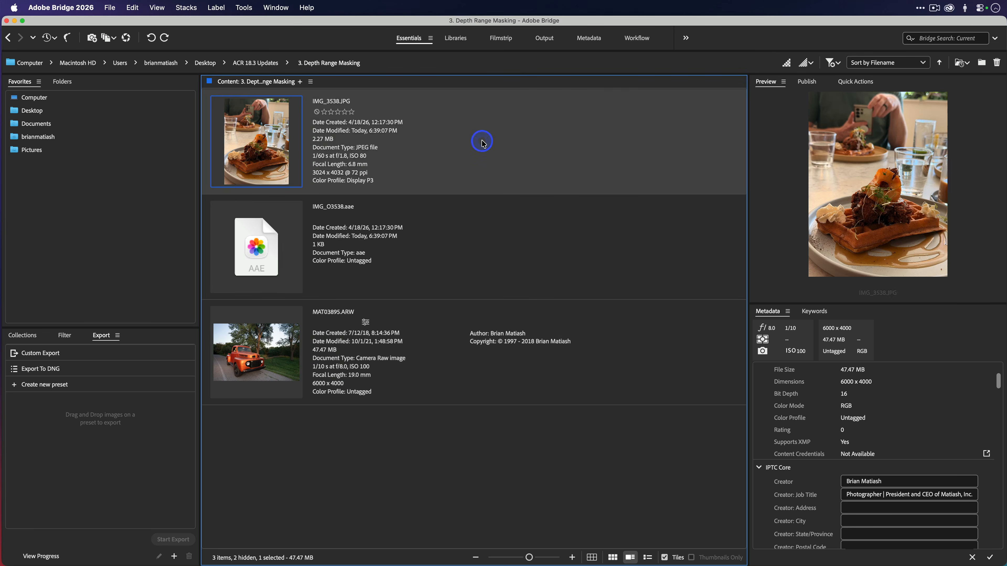
key("super+r")
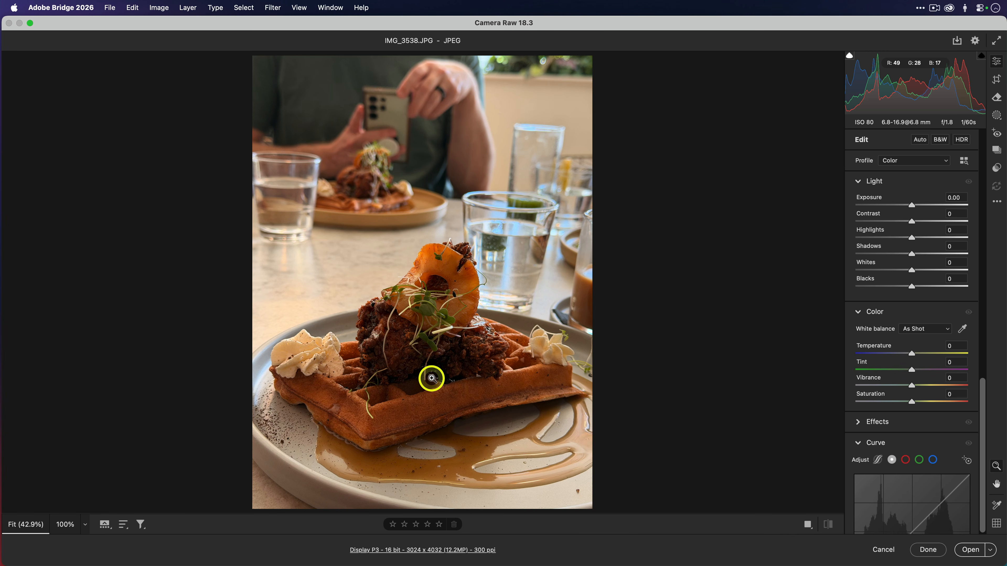
left_click(432, 378)
left_click(455, 373)
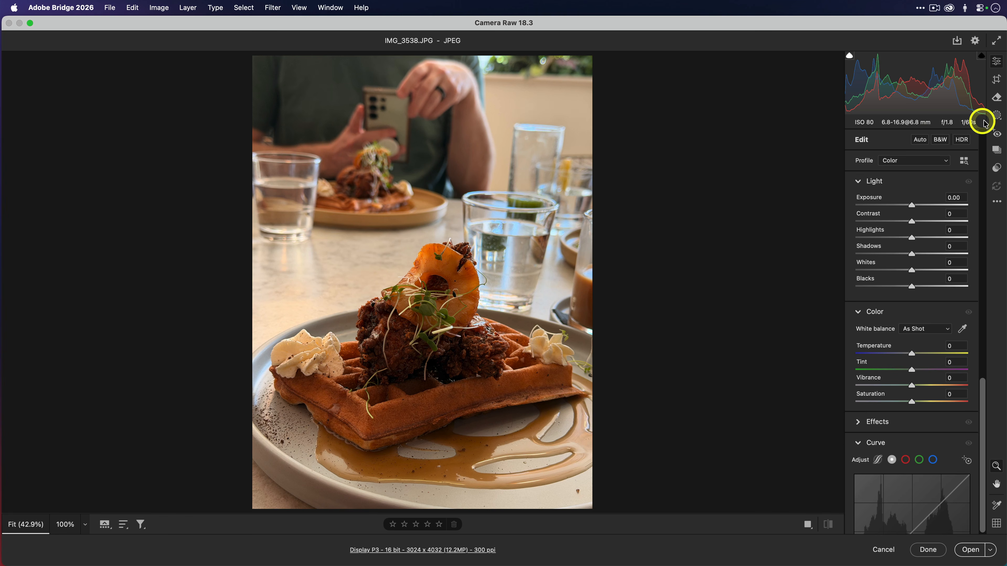
Create a Depth Range mask that uses the device depth, sampled from the waffle dish in the foreground
left_click(997, 117)
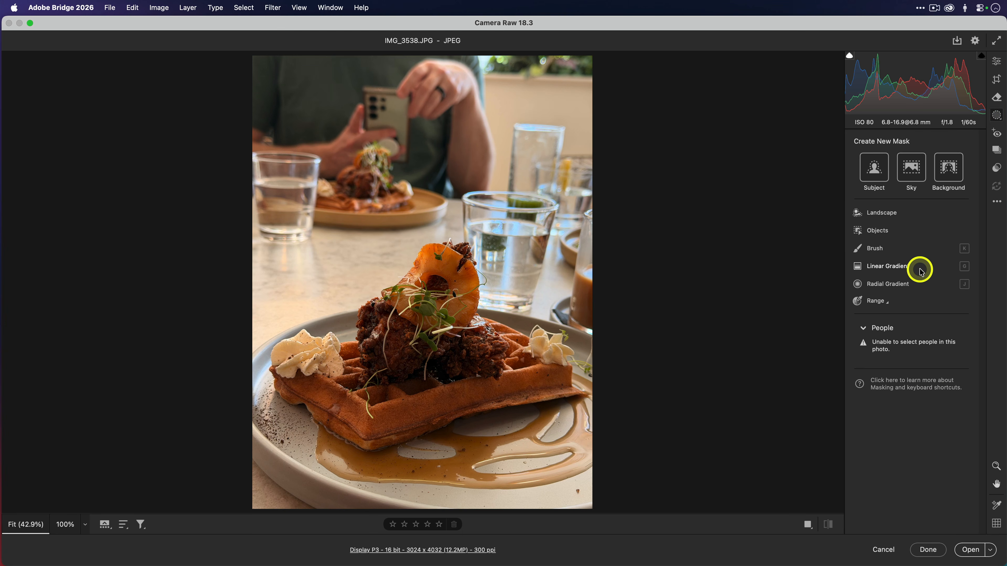
left_click(872, 301)
left_click(920, 334)
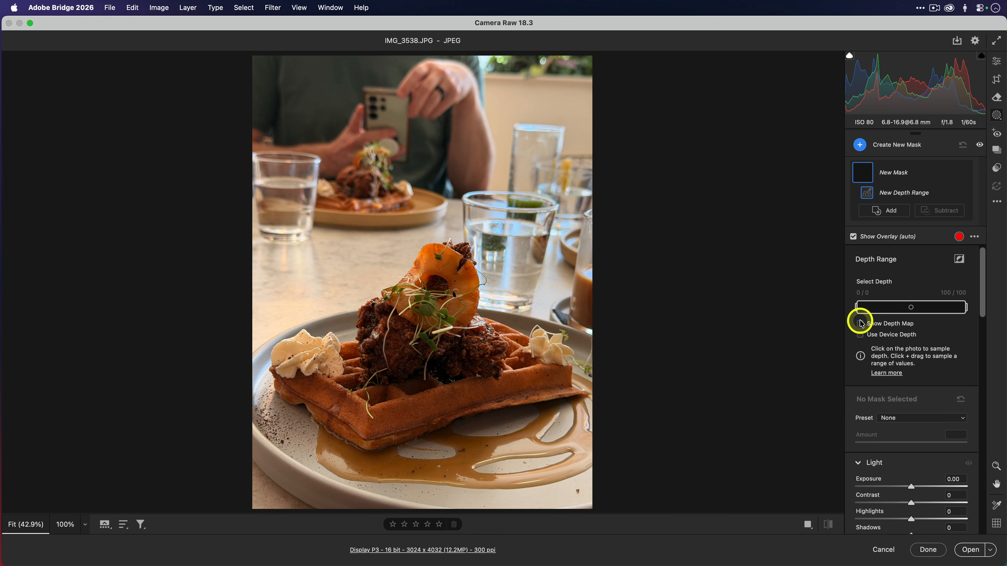
left_click(881, 337)
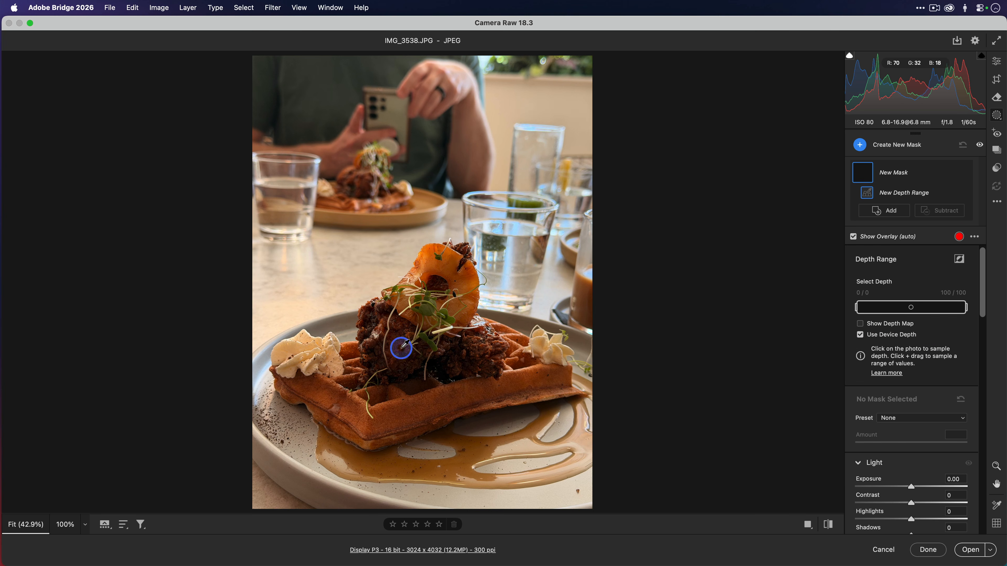
left_click(397, 346)
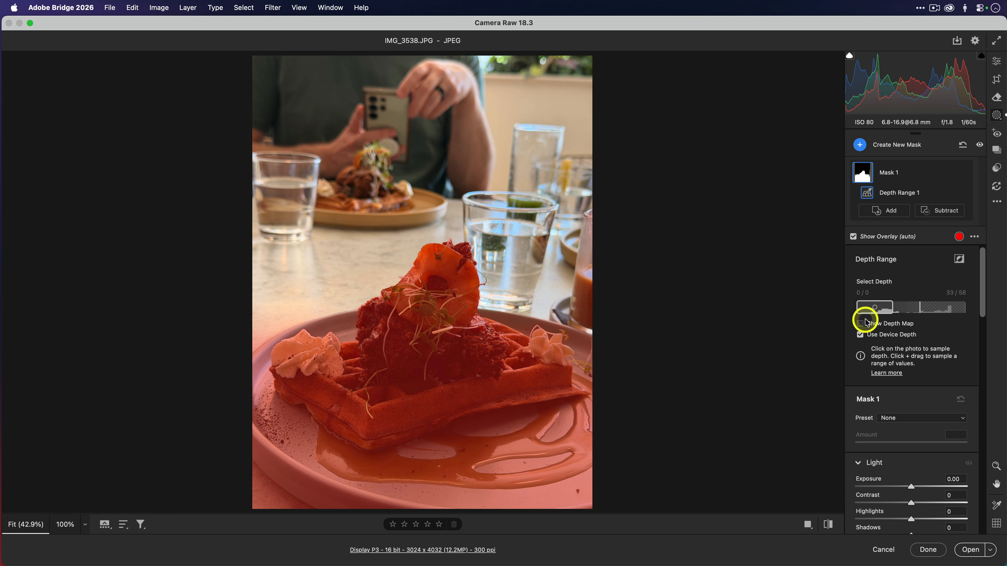
Check the foreground mask against the depth map, and set the mask's Exposure to +0.55
left_click(860, 324)
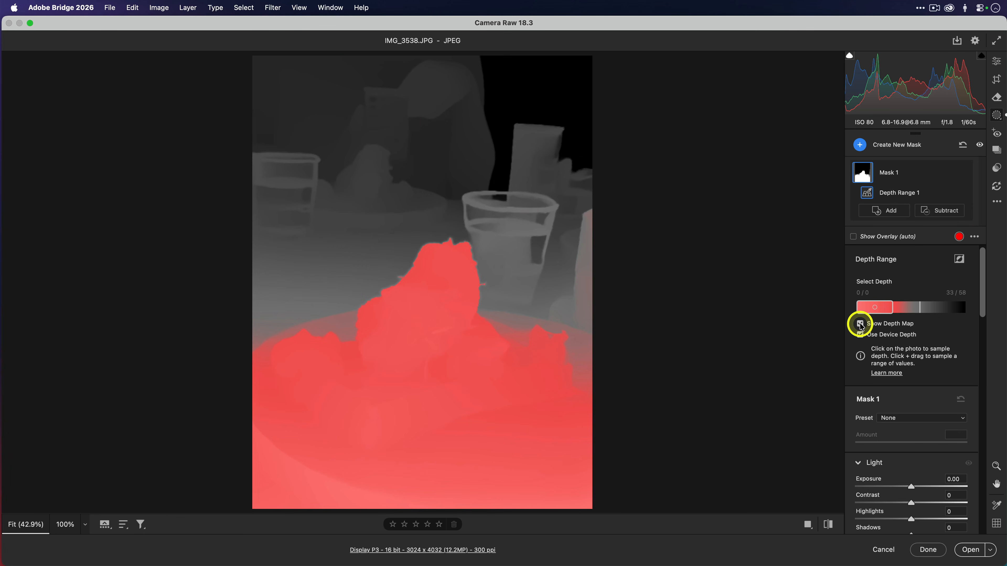
left_click(859, 324)
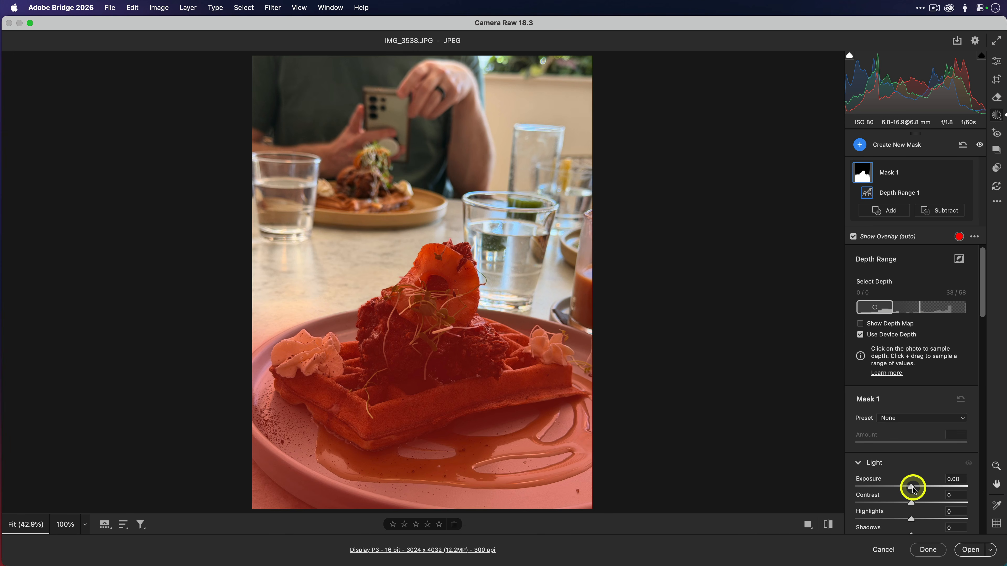
left_click_drag(910, 484, 920, 491)
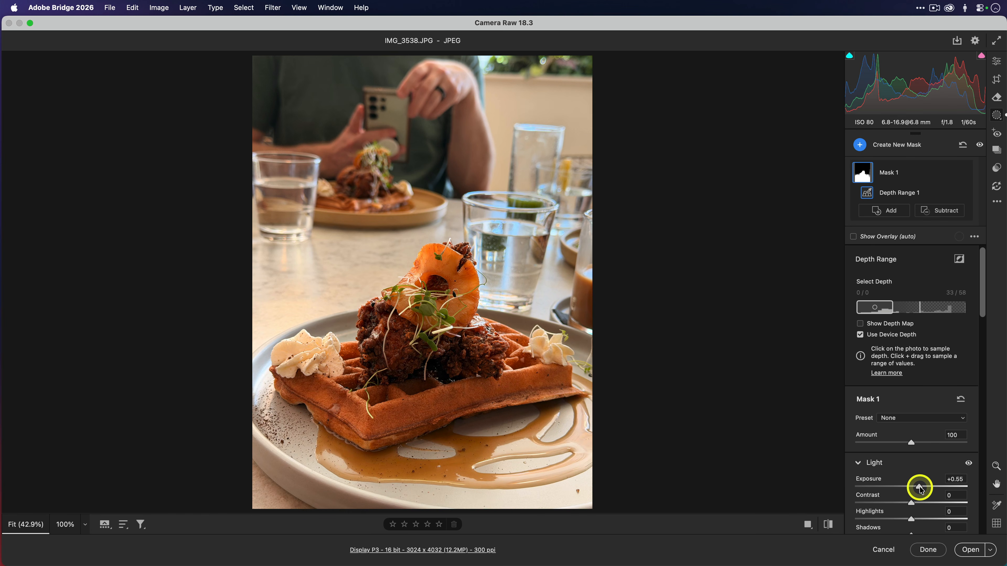
Create a second Depth Range mask sampled from the plate in the background, and set its Exposure to -0.40
left_click(894, 146)
left_click(804, 303)
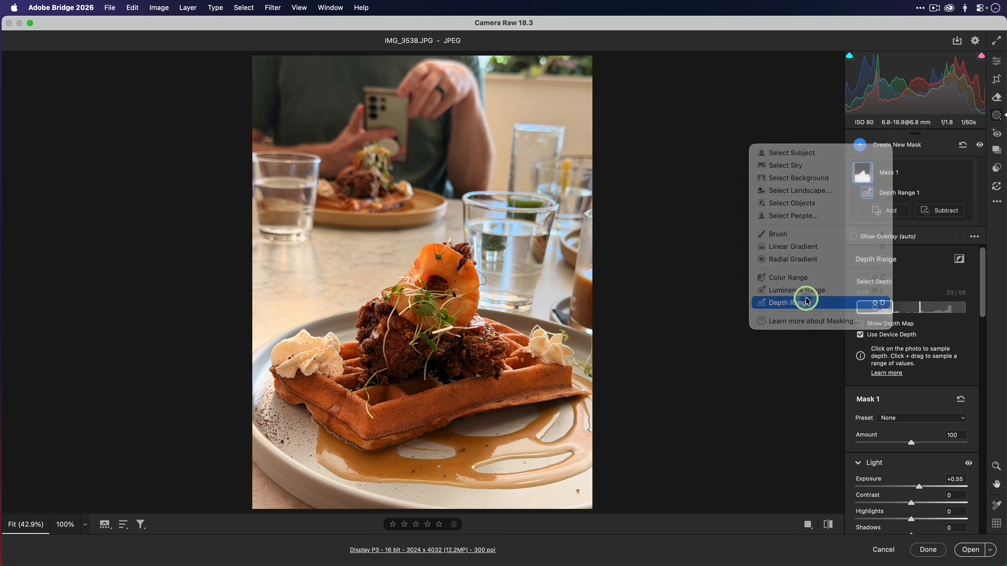
left_click(402, 211)
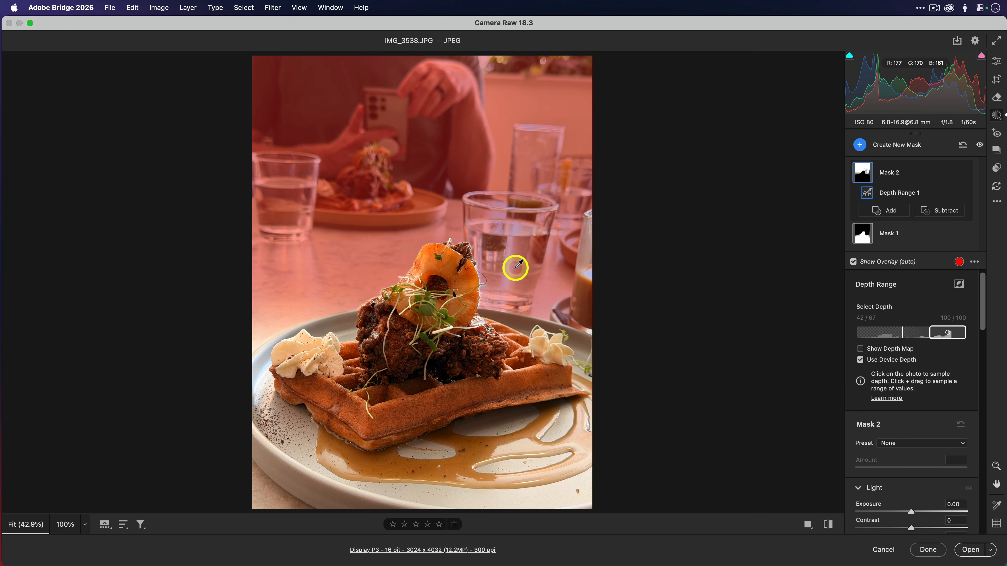
left_click_drag(910, 512, 906, 514)
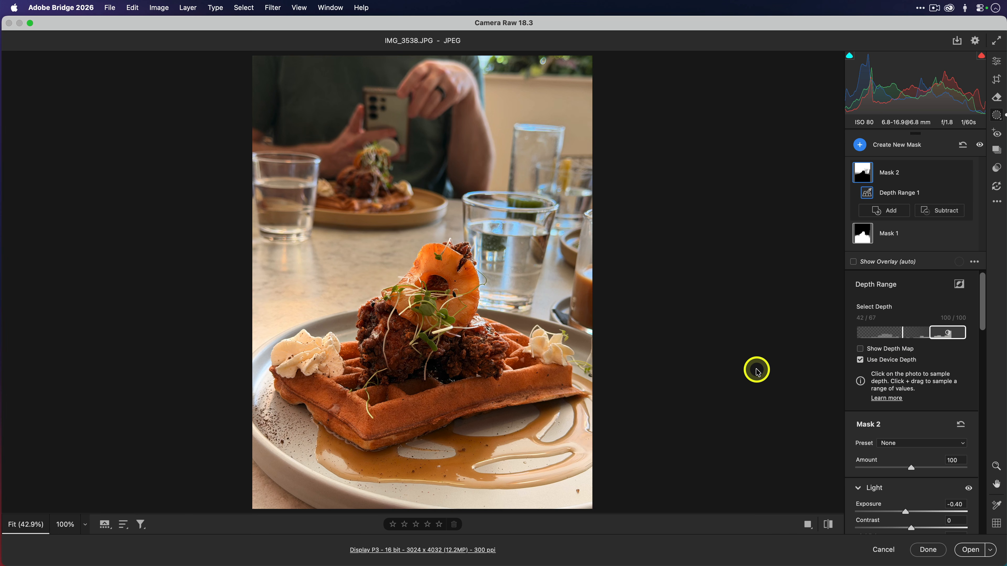
Finish the waffle photo's edits and switch to Lightroom, showing the 3. Depth Range Masking folder
left_click(927, 550)
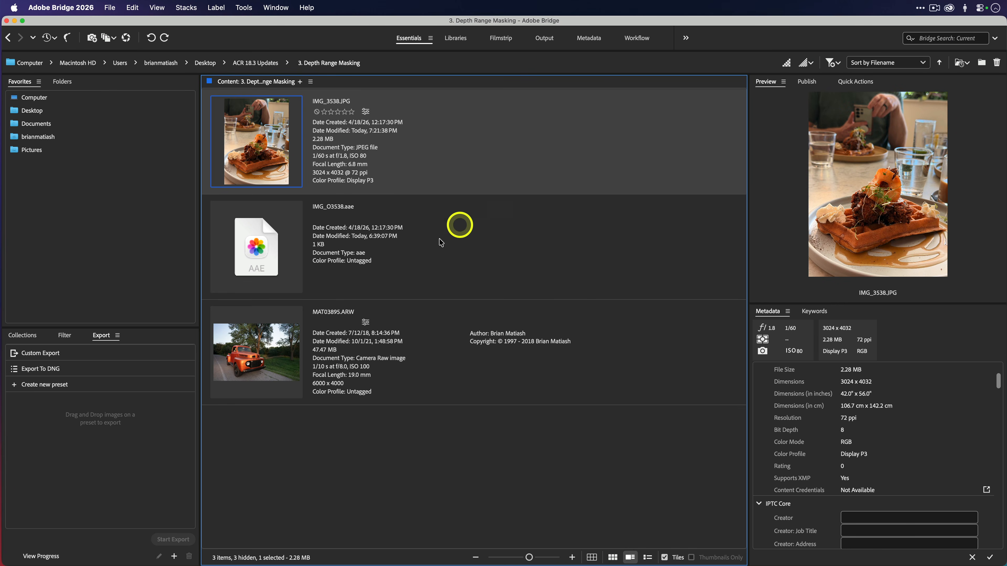
double_click(396, 312)
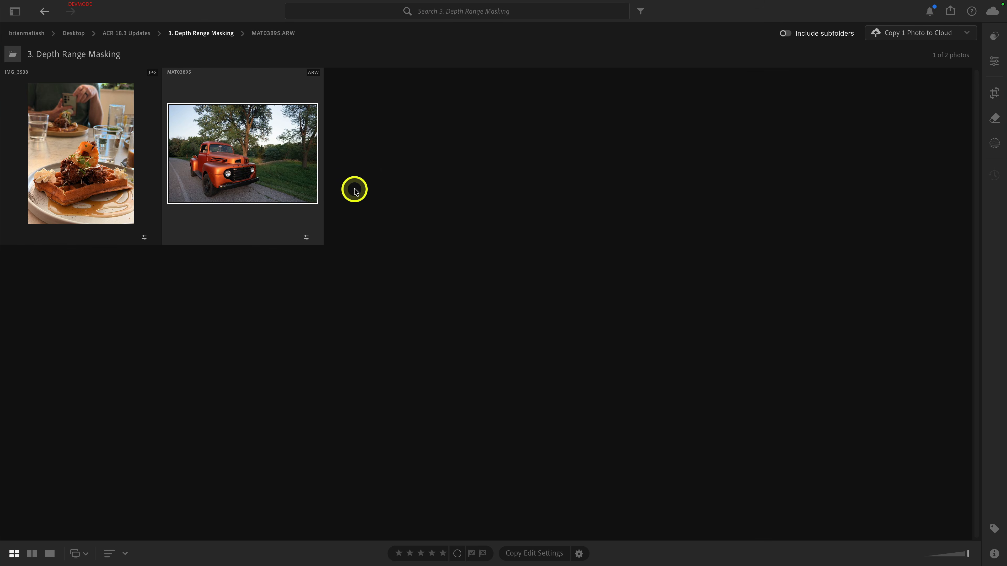